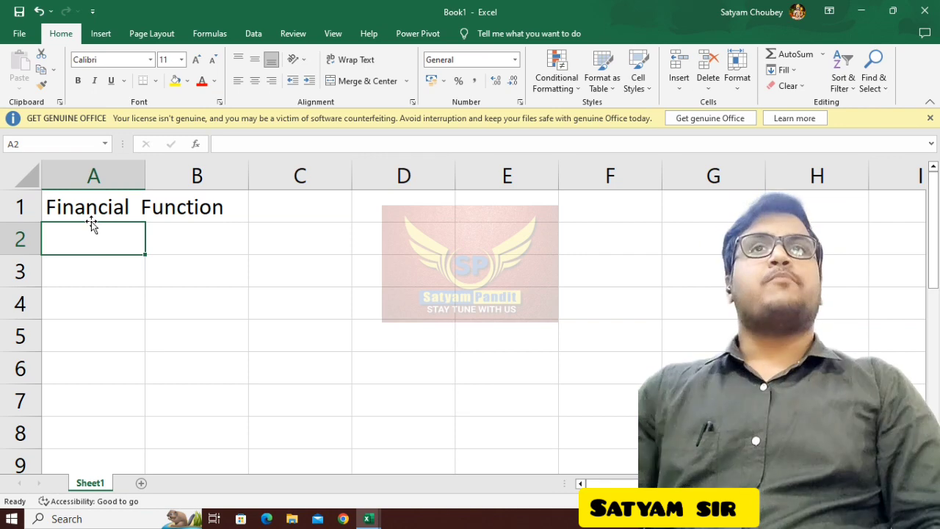
Step: Enter the labels PV, Rate and NPER in cells A2 to A4
{"action": "type", "text": "PV"}
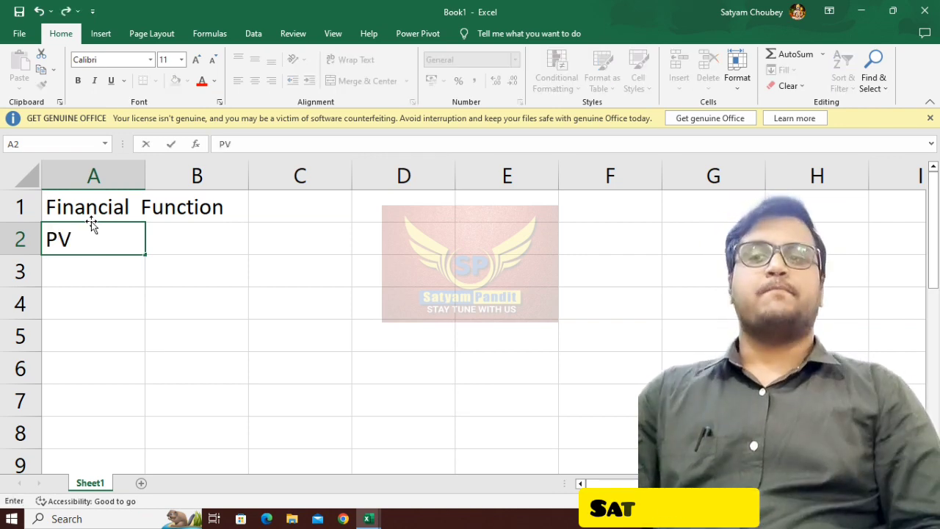
{"action": "key", "text": "Return"}
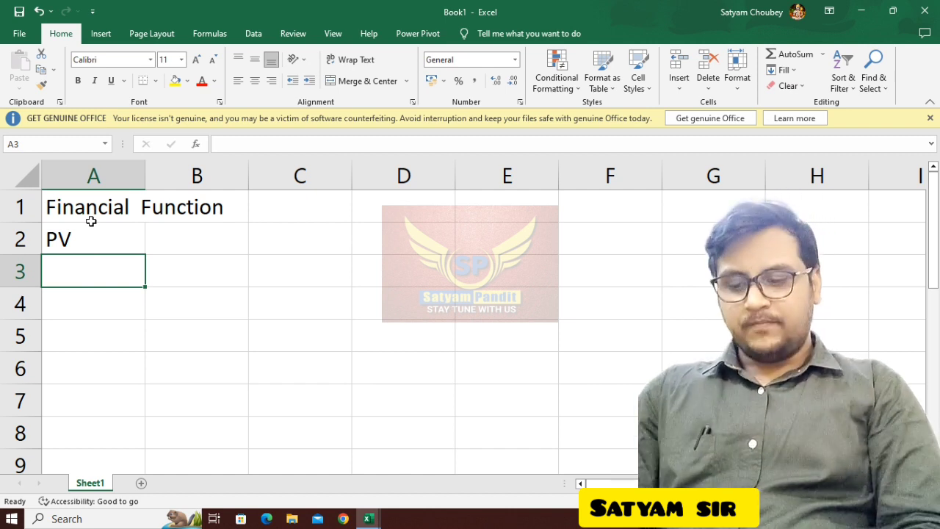
{"action": "type", "text": "Rate"}
{"action": "key", "text": "Return"}
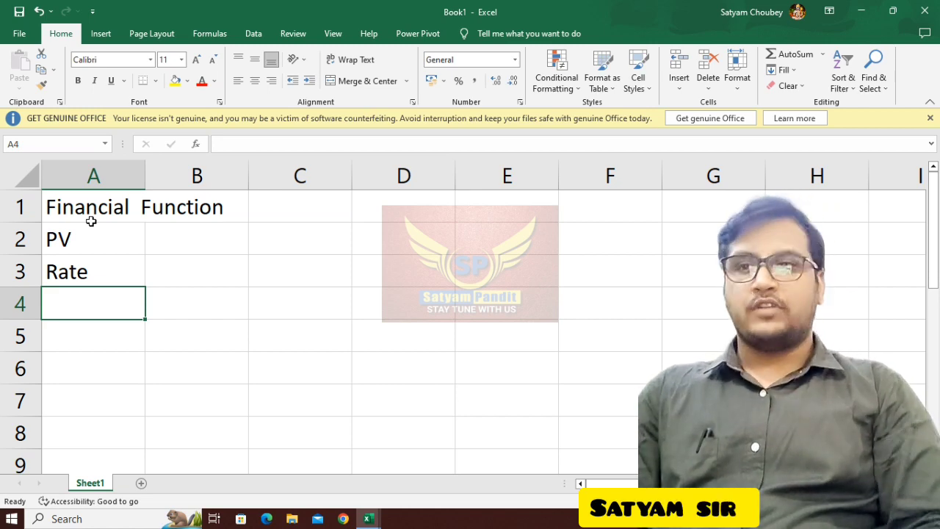
{"action": "type", "text": "NPER"}
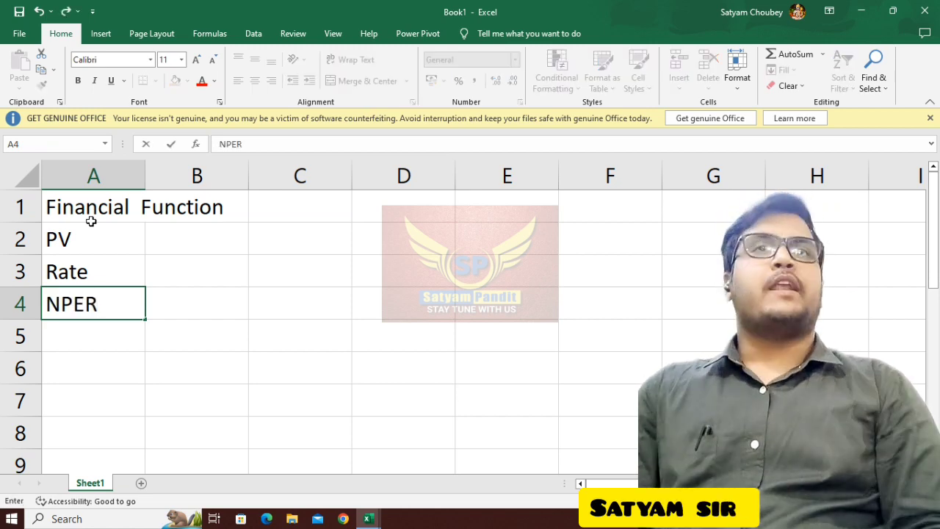
{"action": "key", "text": "Return"}
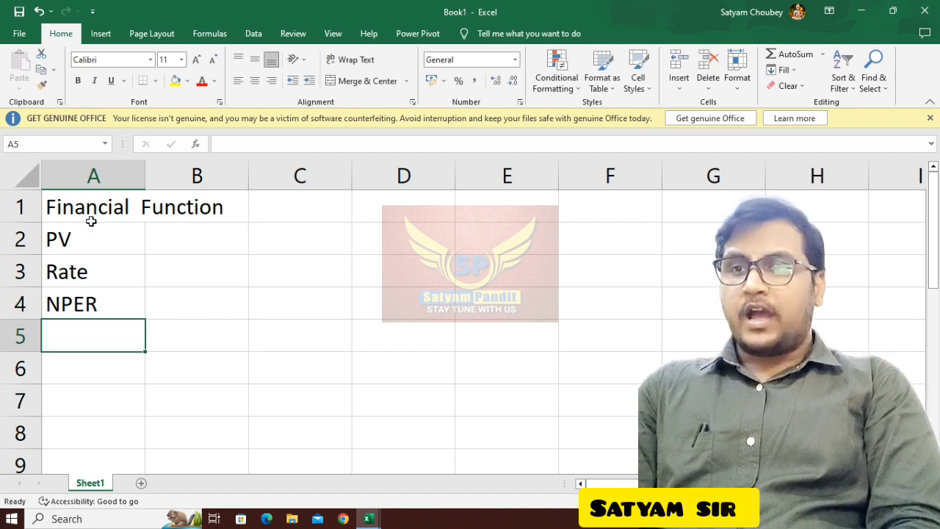
Step: Add the labels FV, Type and PMT in cells A5 to A7
{"action": "type", "text": "FV"}
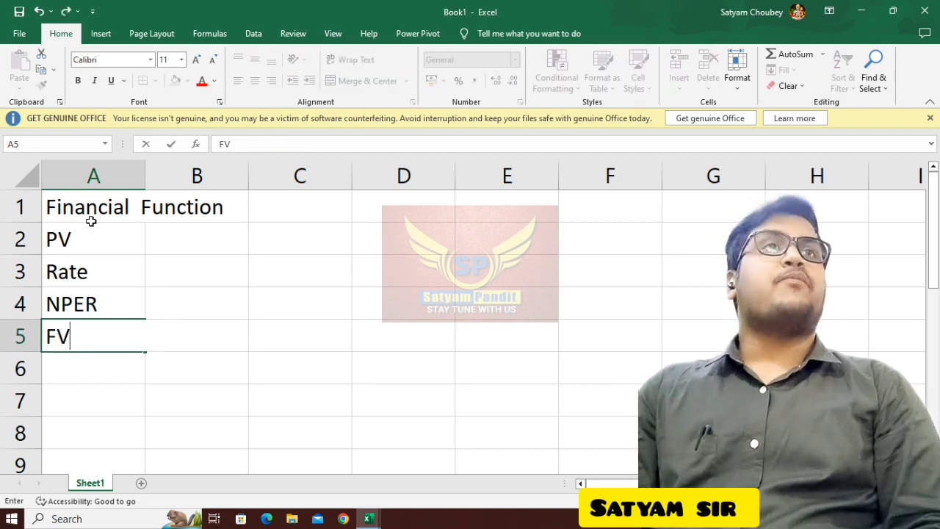
{"action": "key", "text": "Return"}
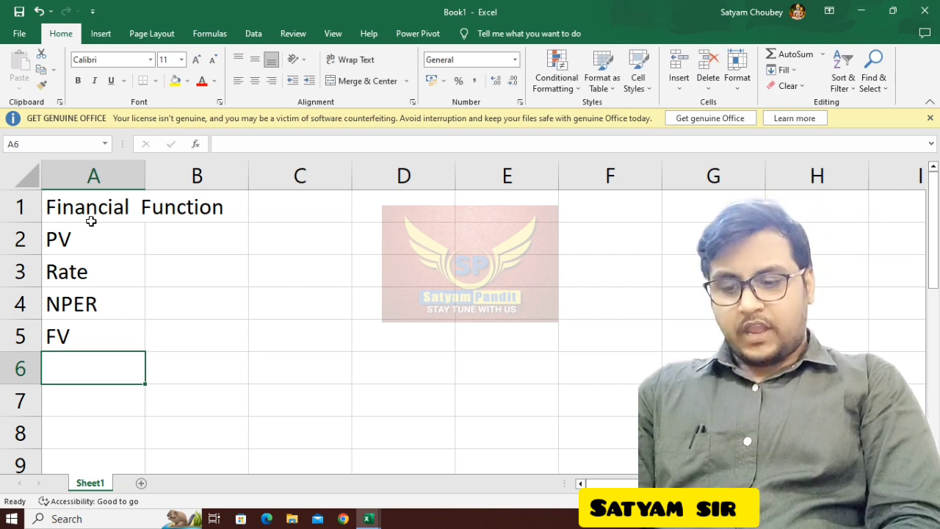
{"action": "type", "text": "Type"}
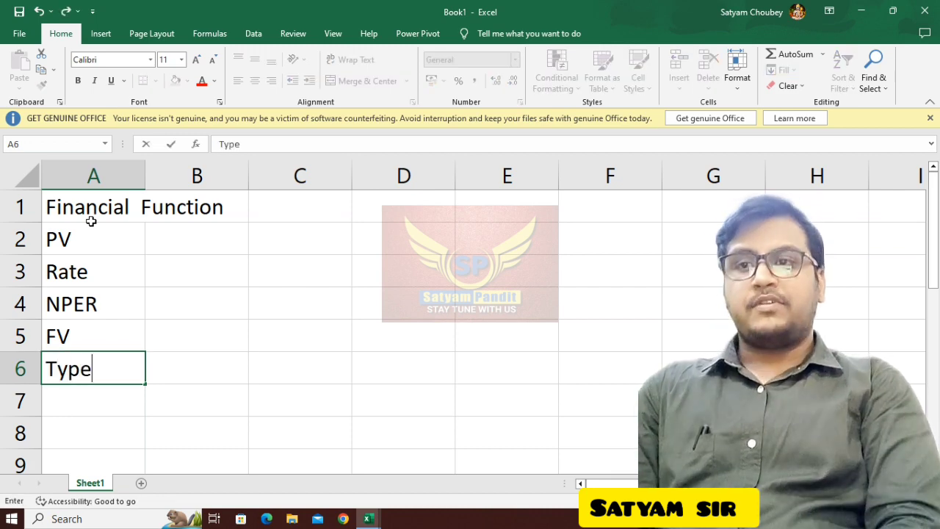
{"action": "key", "text": "Return"}
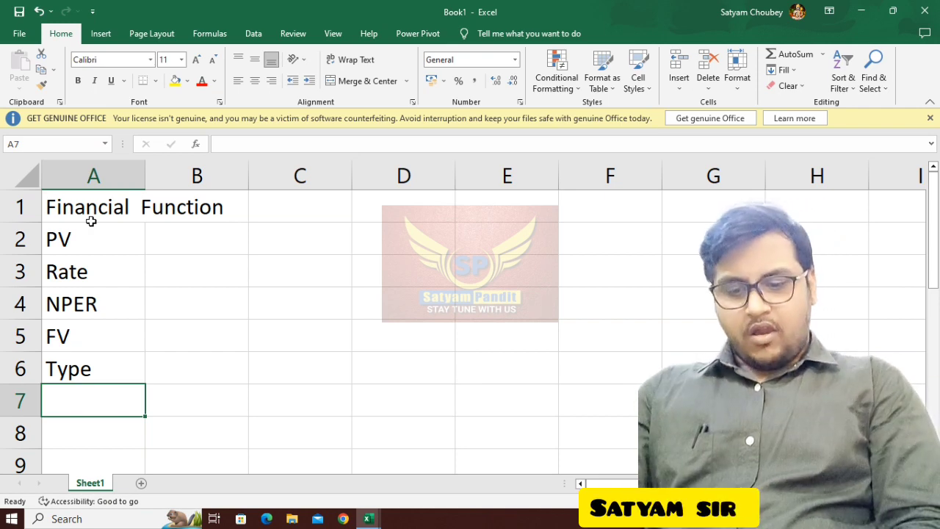
{"action": "type", "text": "p"}
{"action": "key", "text": "BackSpace"}
{"action": "key", "text": "BackSpace"}
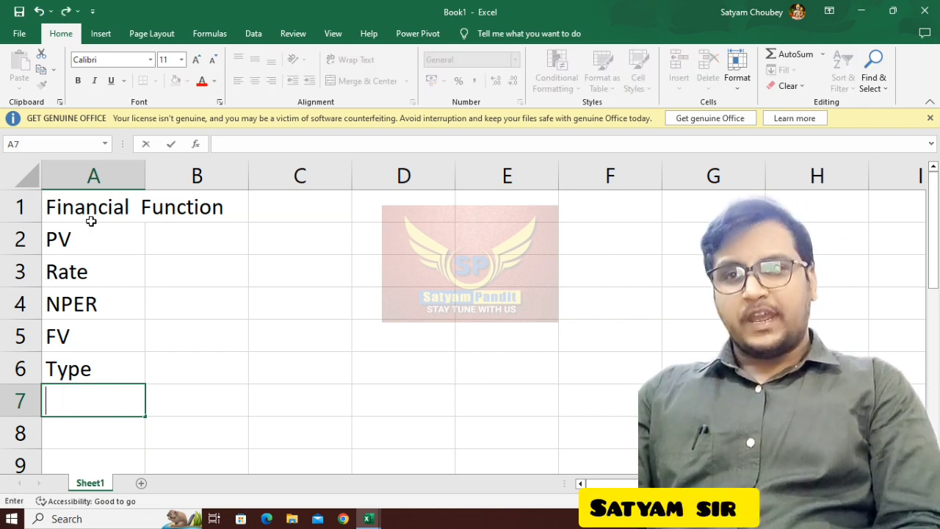
{"action": "type", "text": "PMT"}
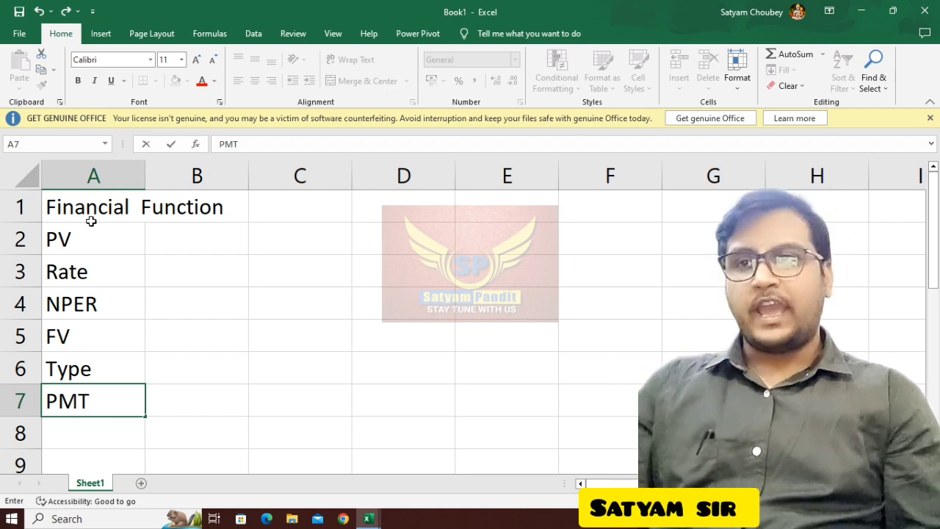
Step: Enter 100000 as the PV in B2 and 10% as the Rate in B3
{"action": "key", "text": "Up"}
{"action": "key", "text": "Up"}
{"action": "key", "text": "Up"}
{"action": "key", "text": "Up"}
{"action": "key", "text": "Up"}
{"action": "key", "text": "Right"}
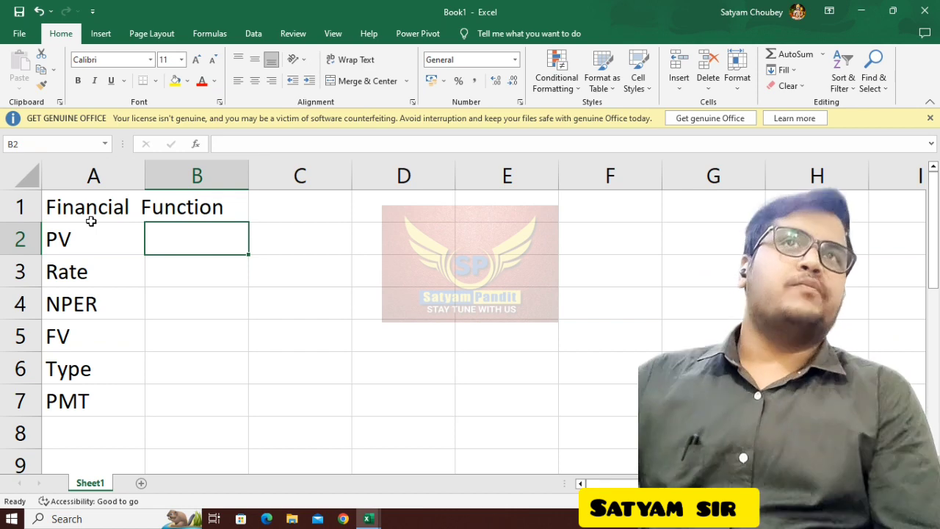
{"action": "type", "text": "1"}
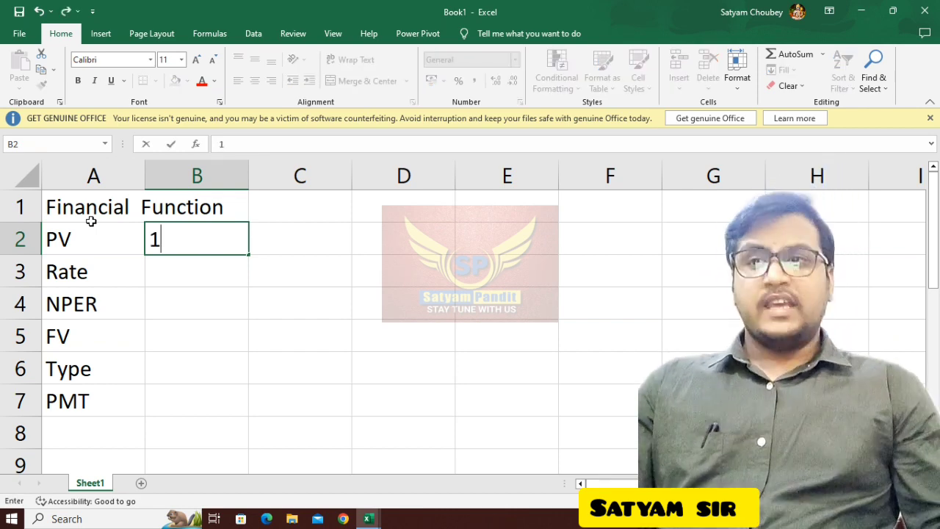
{"action": "type", "text": "00000"}
{"action": "key", "text": "Return"}
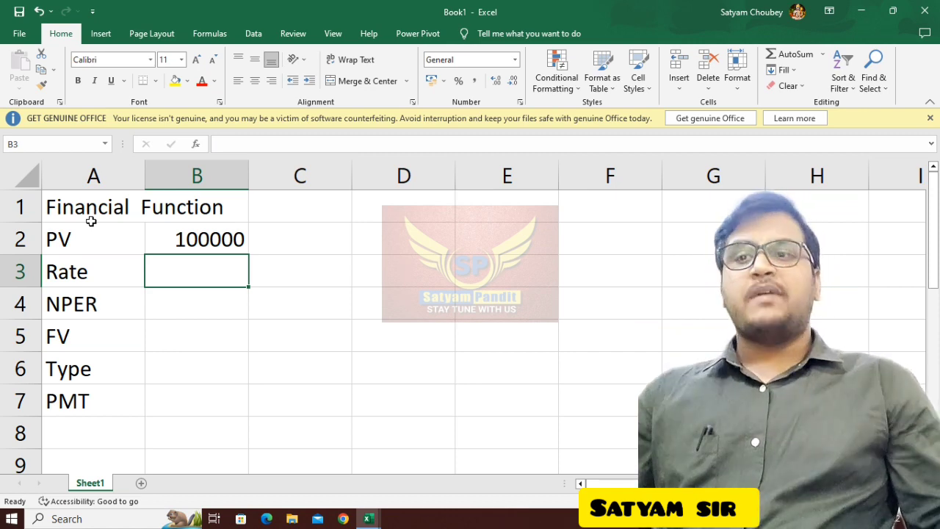
{"action": "type", "text": "10"}
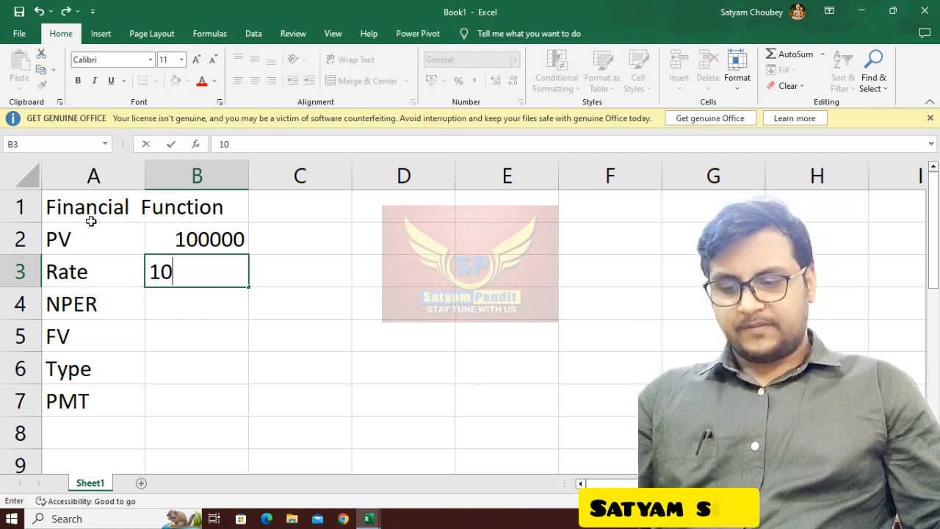
{"action": "type", "text": "%"}
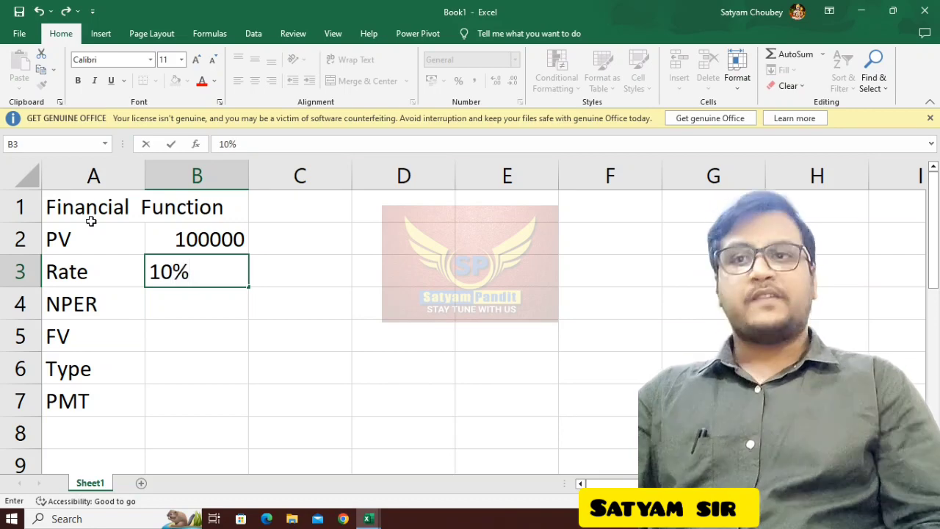
{"action": "key", "text": "Return"}
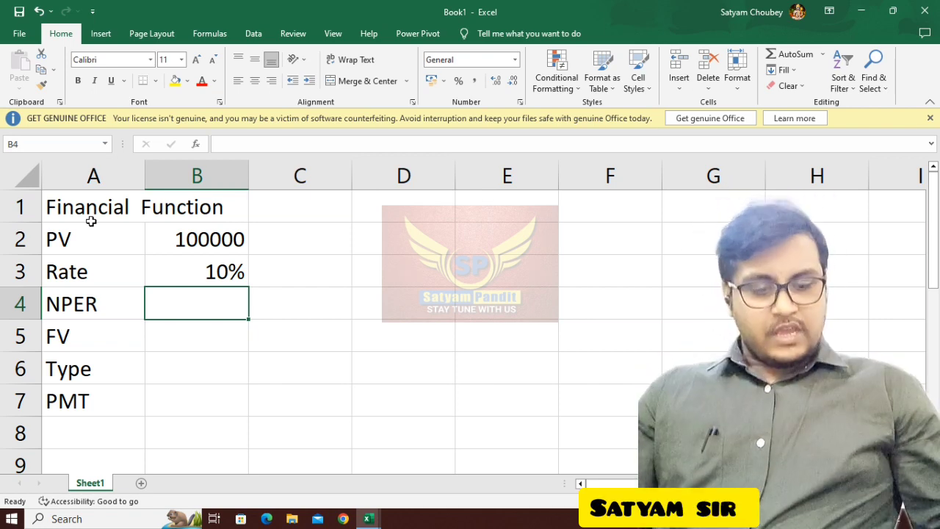
Step: Fill in 24 for NPER, 0 for FV and 1 for Type in cells B4 to B6
{"action": "type", "text": "24"}
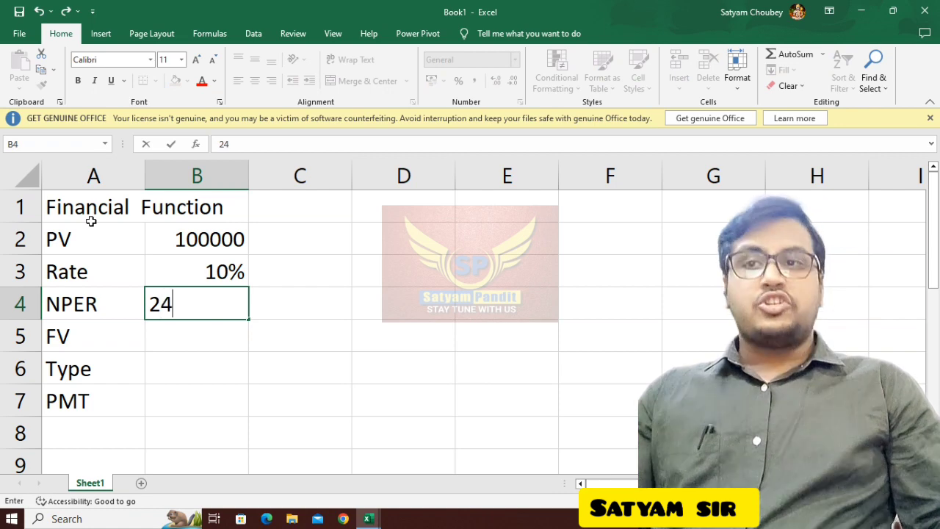
{"action": "key", "text": "Return"}
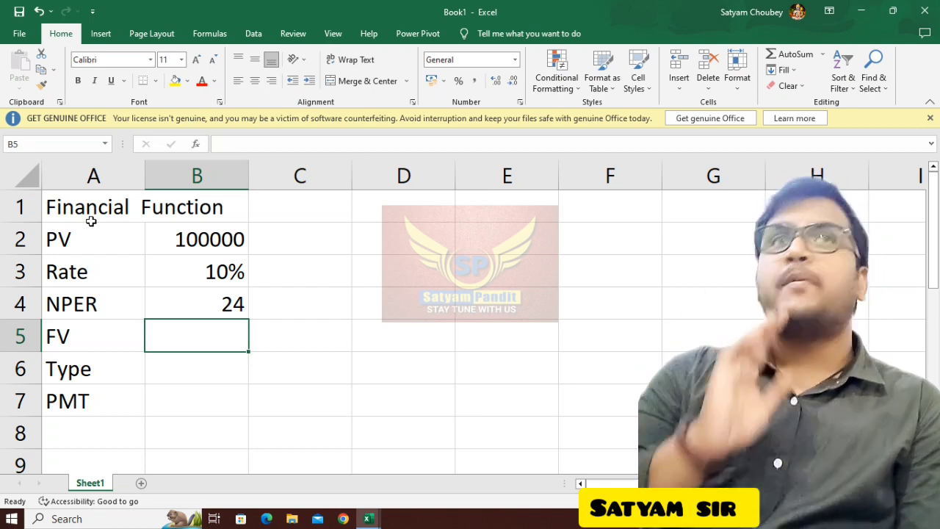
{"action": "type", "text": "0"}
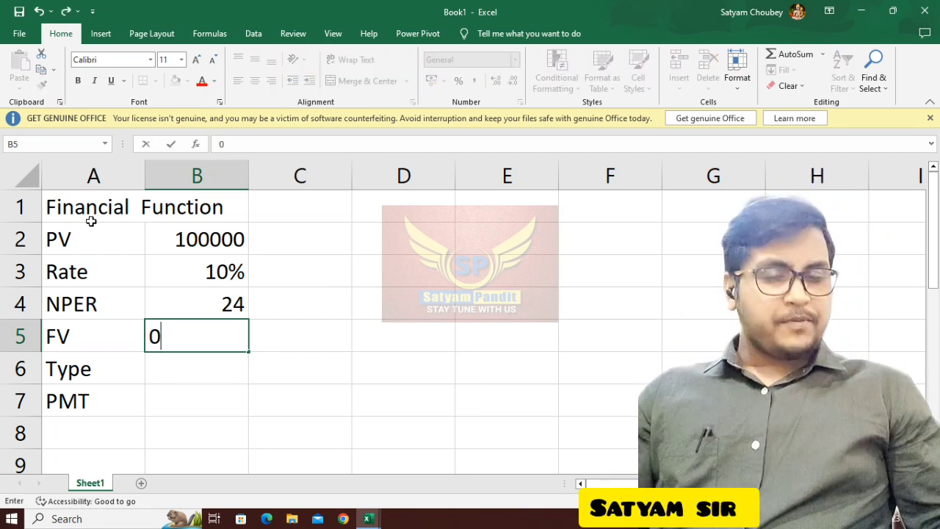
{"action": "key", "text": "Return"}
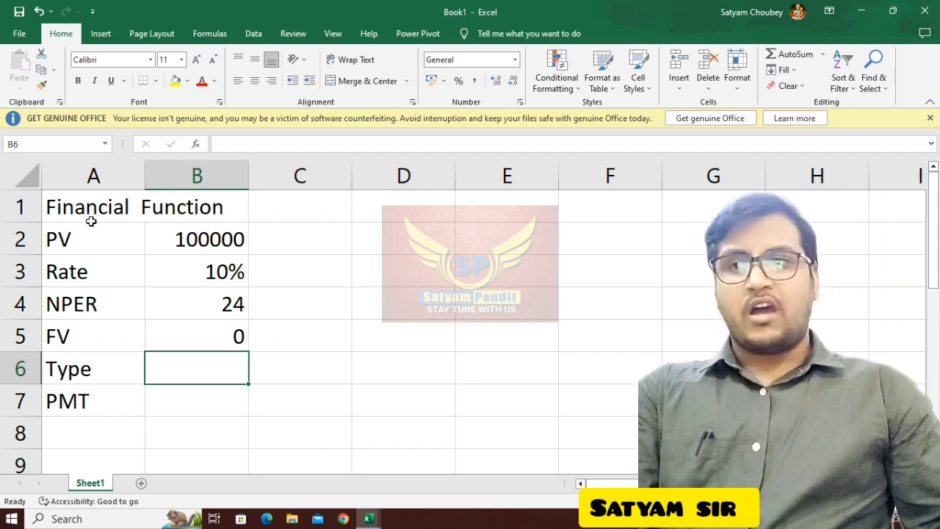
{"action": "type", "text": "1"}
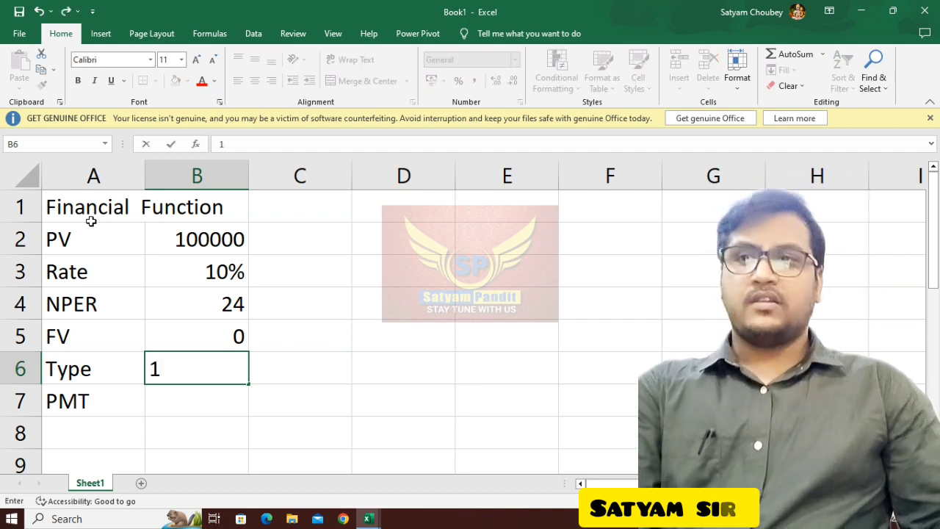
{"action": "key", "text": "Up"}
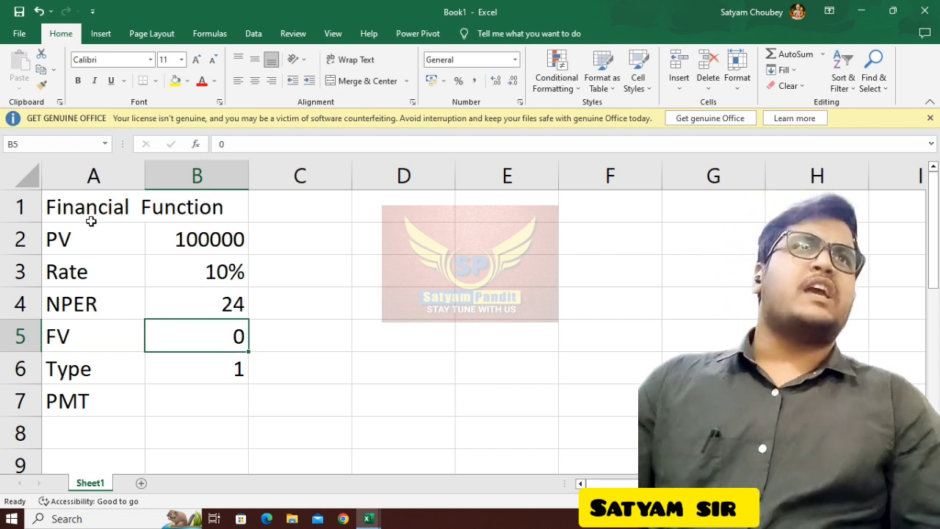
{"action": "key", "text": "Down"}
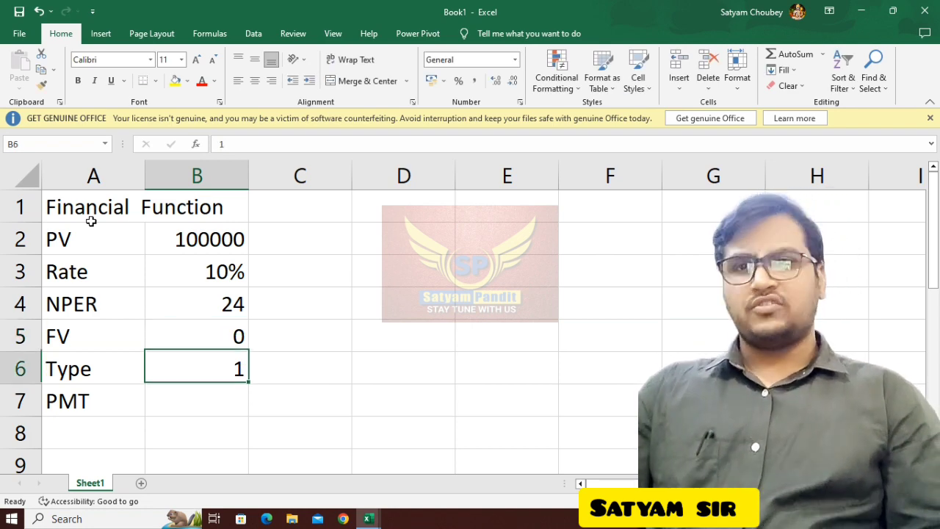
Step: Calculate the payment in B7 with the formula =pmt(B3,B4,B2,B5,B6)
{"action": "key", "text": "Down"}
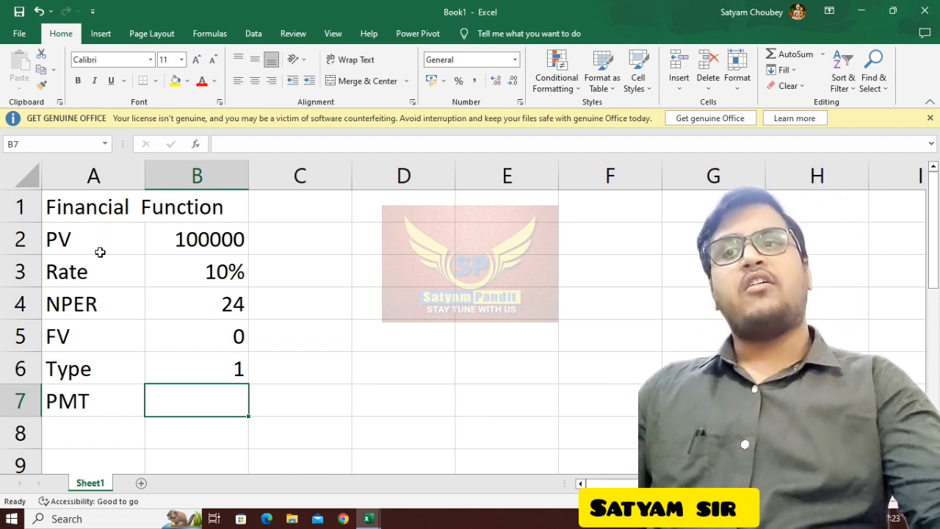
{"action": "scroll", "coordinate": [100, 252], "scroll_direction": "up", "scroll_amount": 1}
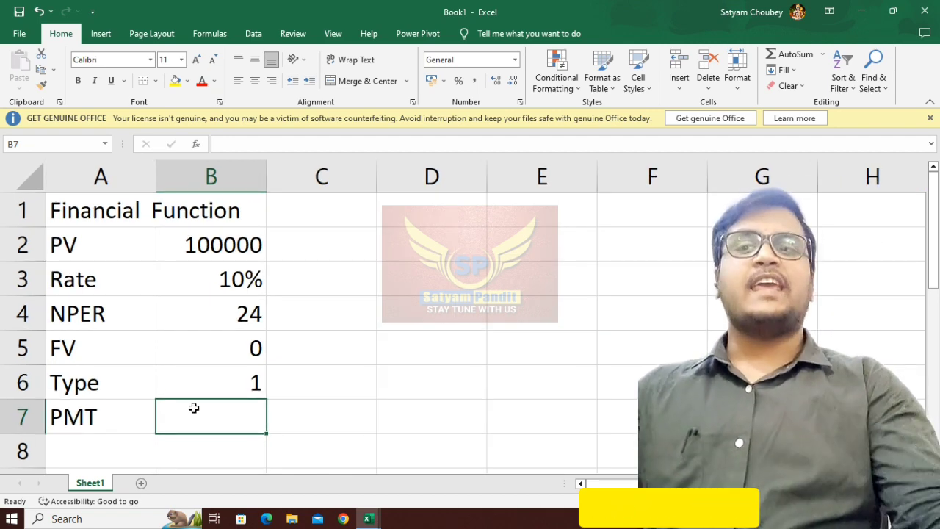
{"action": "type", "text": "=pmt"}
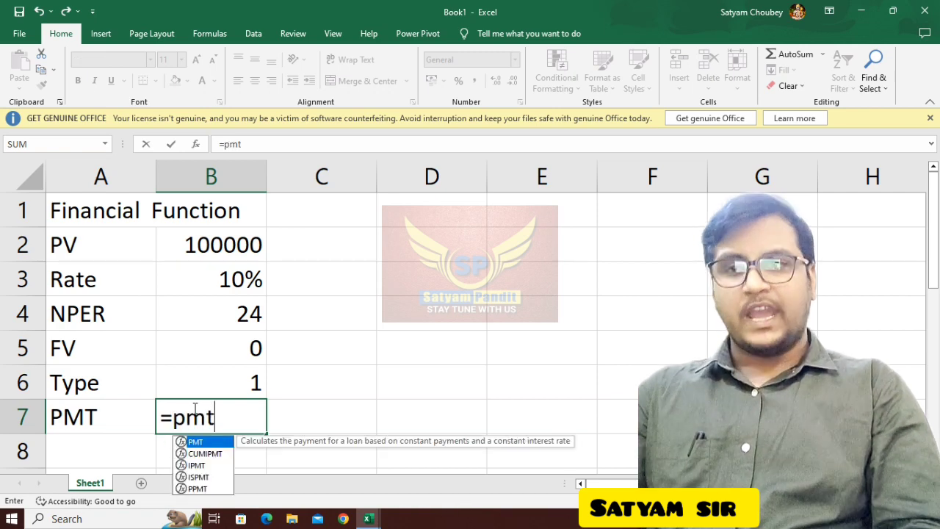
{"action": "type", "text": "("}
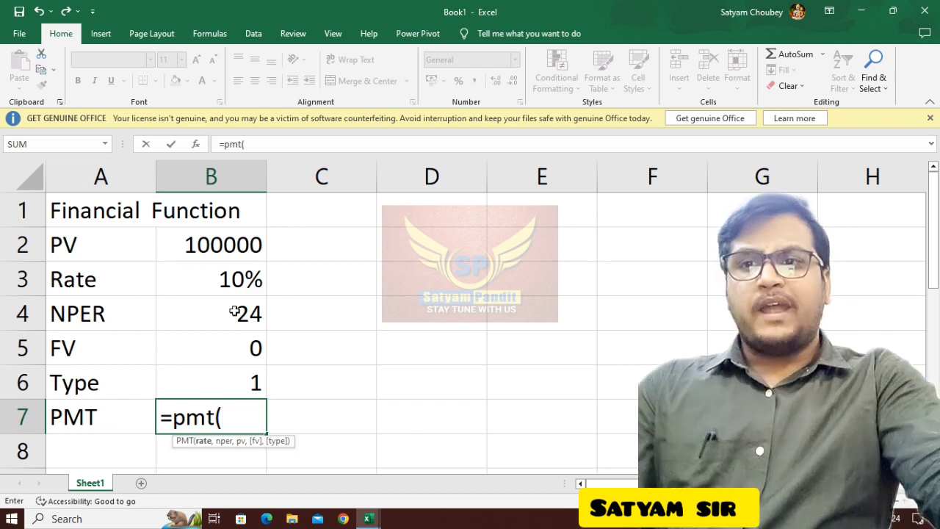
{"action": "left_click", "coordinate": [232, 279]}
{"action": "type", "text": ","}
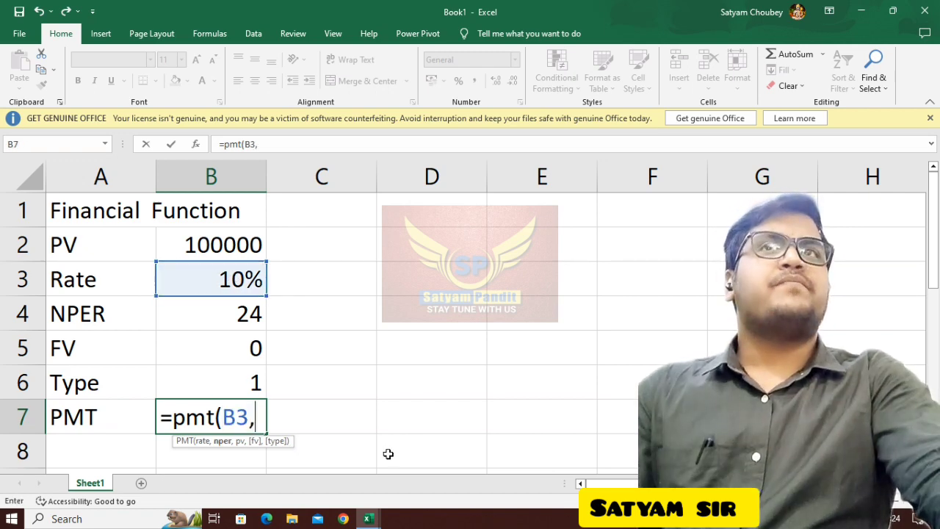
{"action": "left_click", "coordinate": [228, 315]}
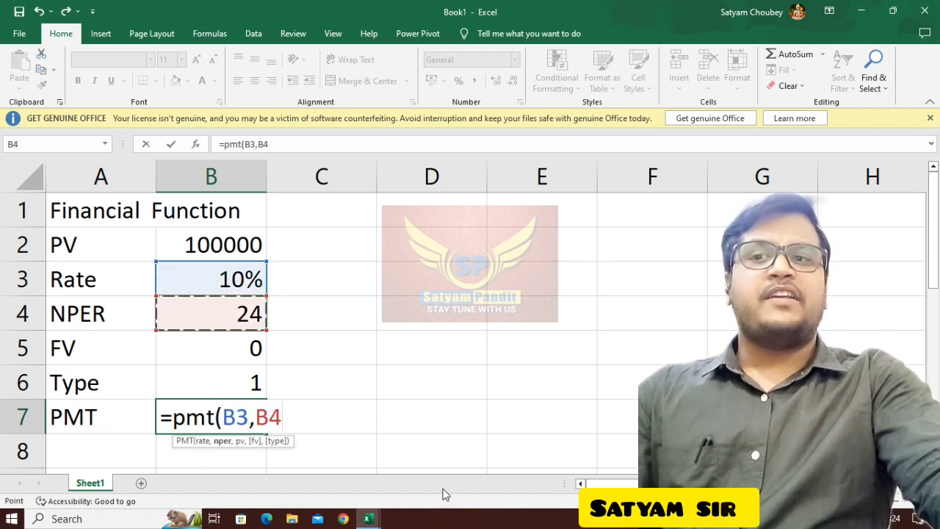
{"action": "type", "text": ","}
{"action": "left_click", "coordinate": [220, 251]}
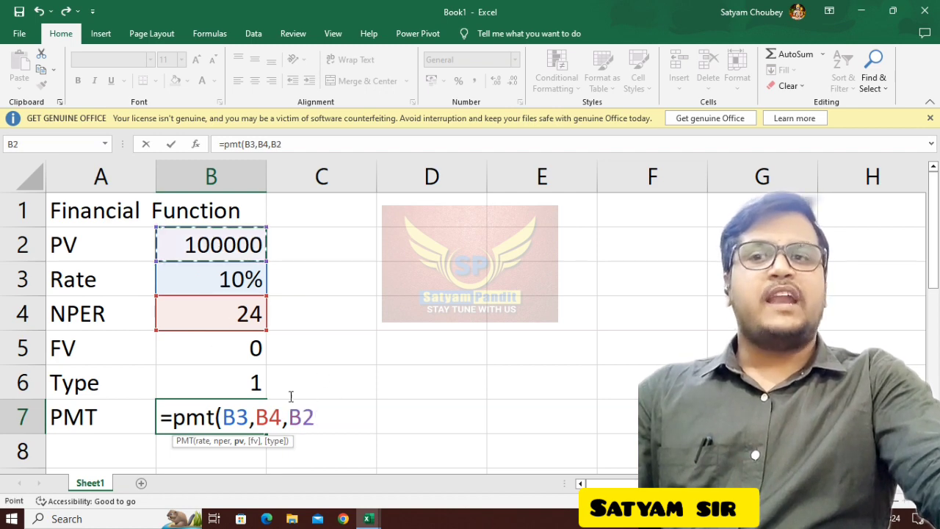
{"action": "type", "text": ","}
{"action": "left_click", "coordinate": [219, 358]}
{"action": "type", "text": ","}
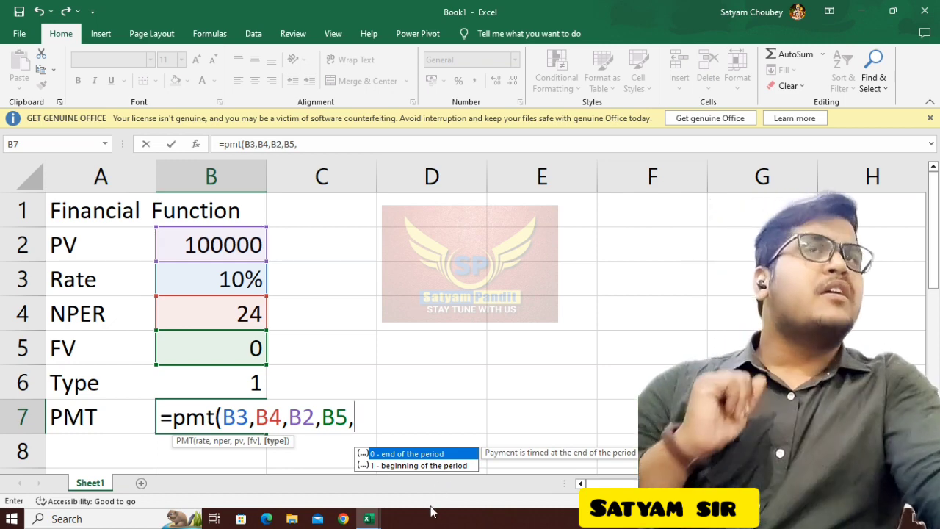
{"action": "left_click", "coordinate": [225, 386]}
{"action": "type", "text": ")"}
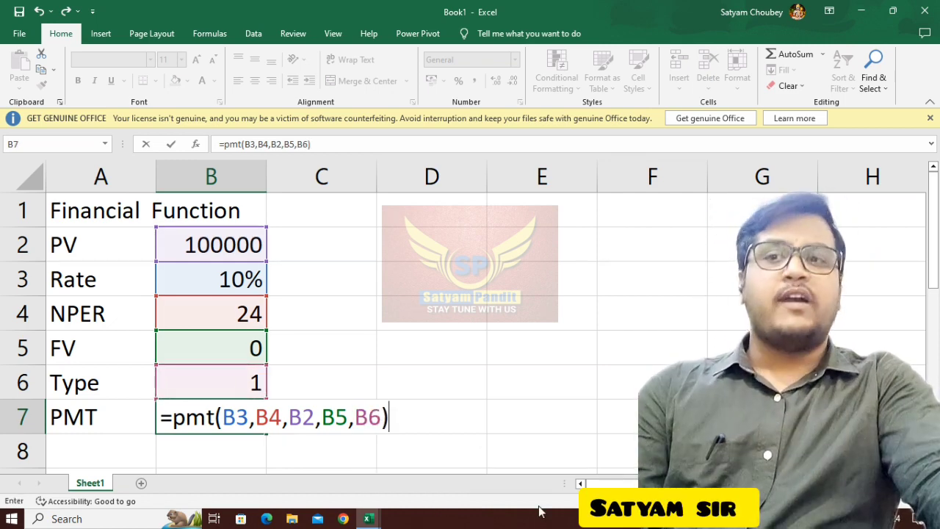
{"action": "key", "text": "Return"}
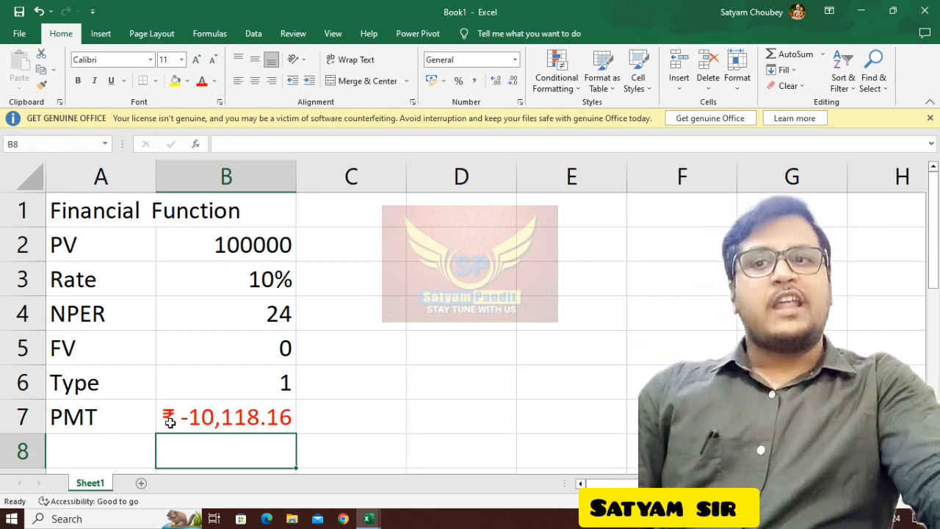
Step: Format the PMT result in B7 as rupee currency with two decimals and negative numbers in red without a minus sign
{"action": "right_click", "coordinate": [229, 420]}
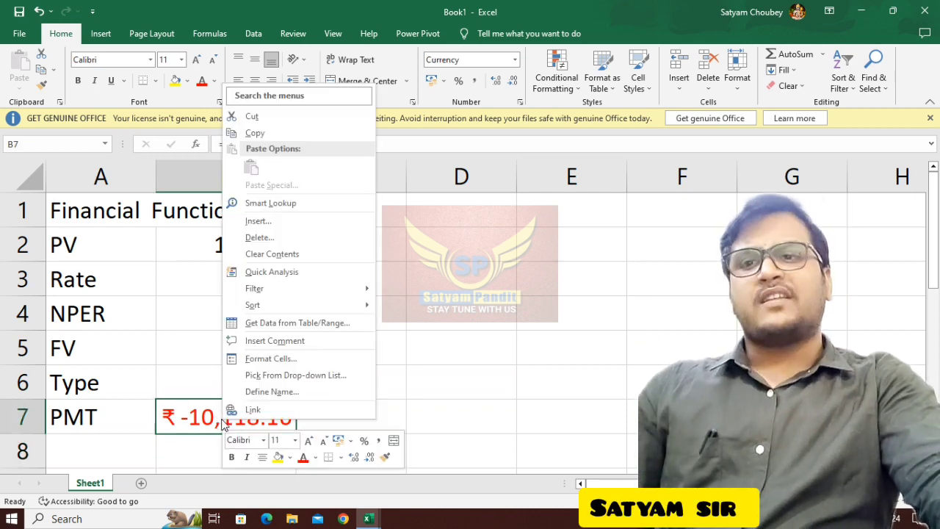
{"action": "left_click", "coordinate": [273, 360]}
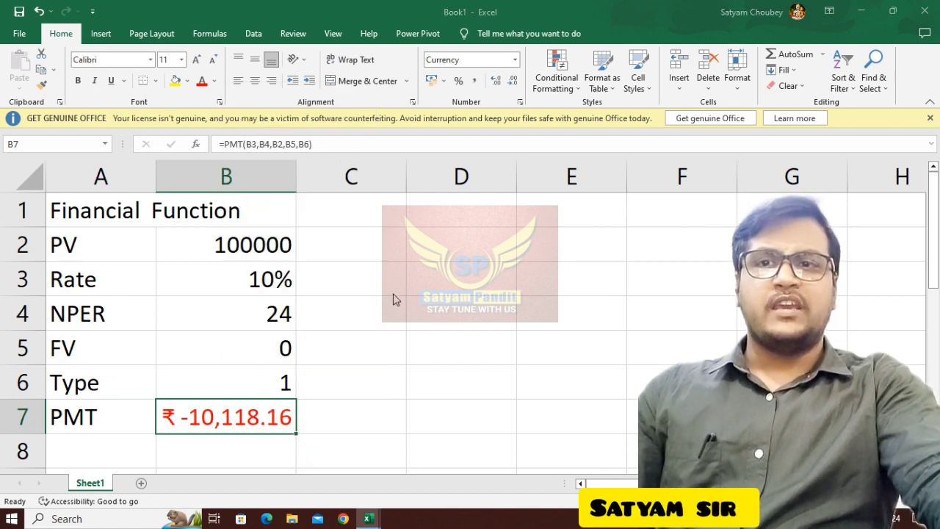
{"action": "left_click", "coordinate": [215, 317]}
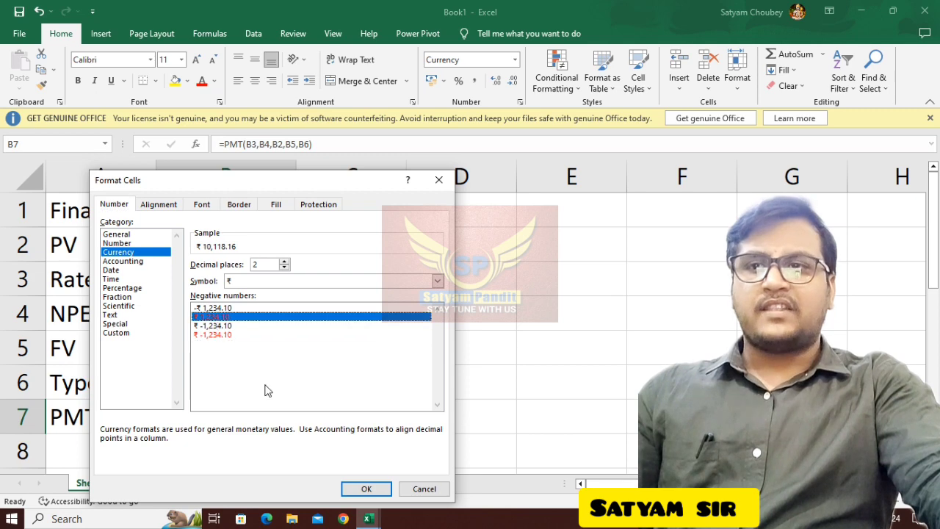
{"action": "left_click", "coordinate": [365, 489]}
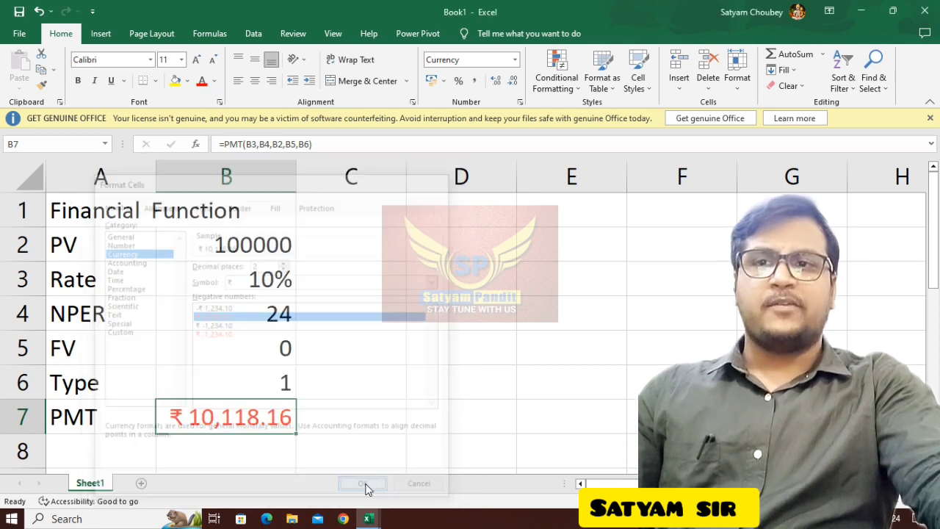
{"action": "left_click", "coordinate": [468, 359]}
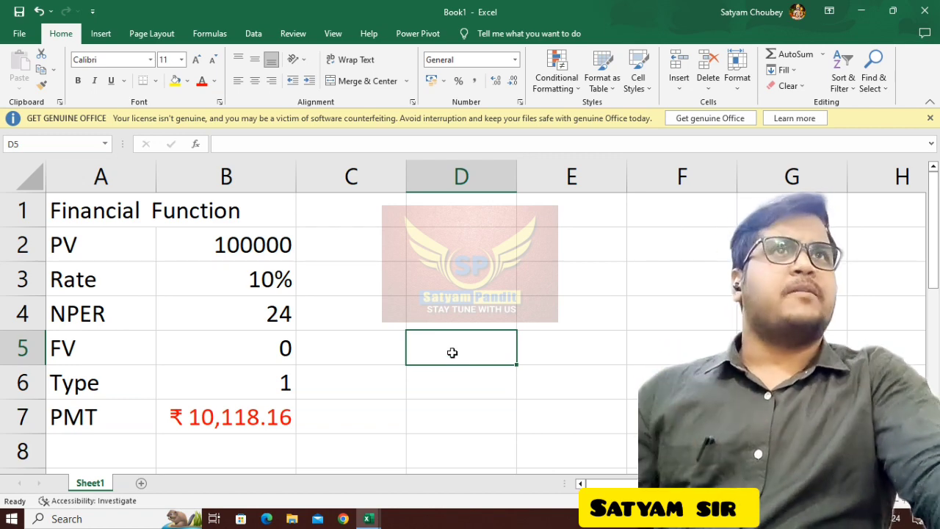
Step: Edit the payment formula in B7 to divide the rate by 12, giving =PMT(B3/12,B4,B2,B5,B6)
{"action": "double_click", "coordinate": [251, 416]}
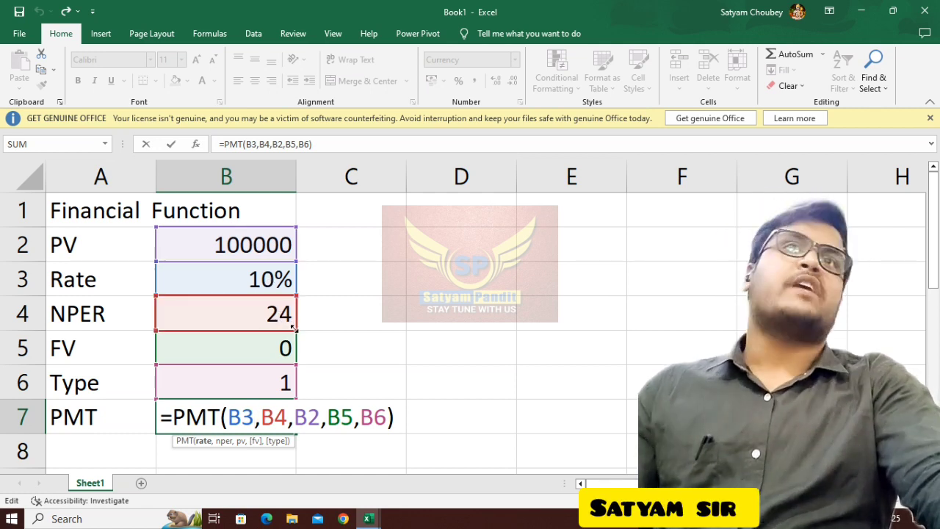
{"action": "left_click", "coordinate": [250, 405]}
{"action": "key", "text": "Return"}
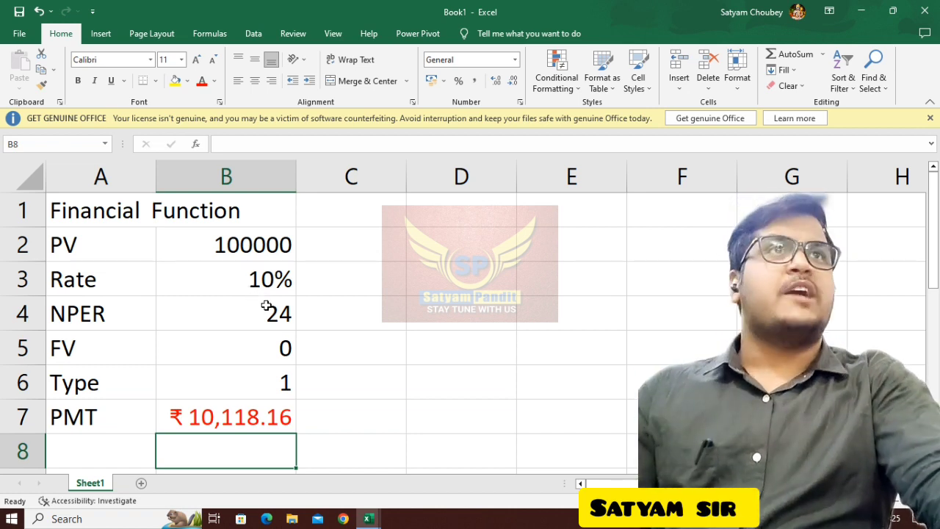
{"action": "double_click", "coordinate": [240, 417]}
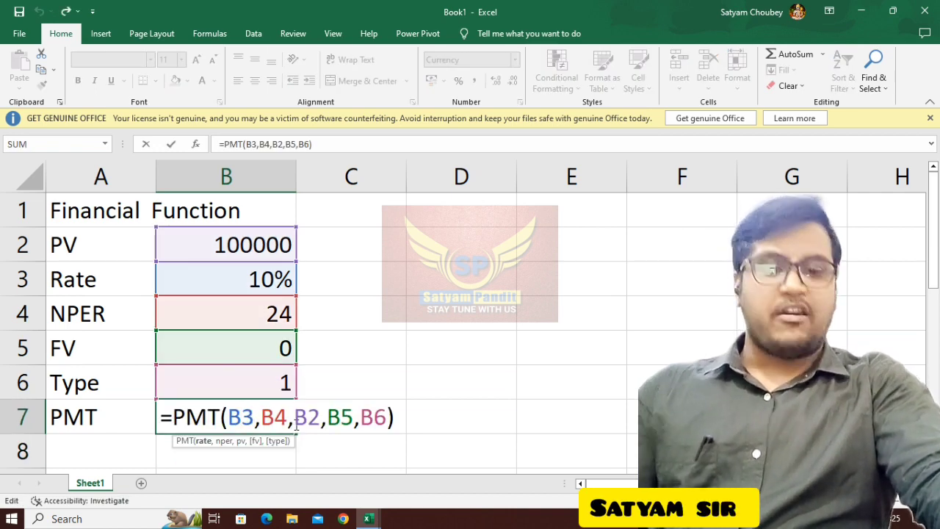
{"action": "type", "text": "/12"}
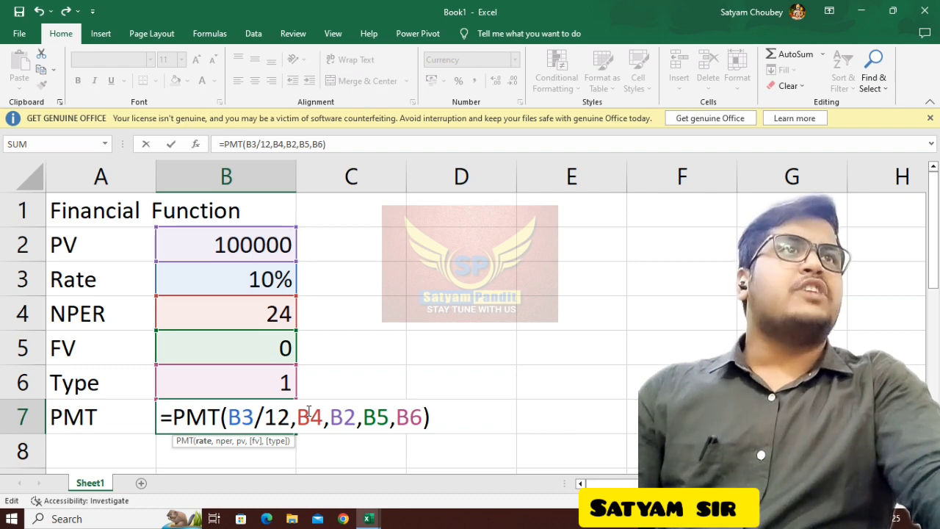
{"action": "key", "text": "Return"}
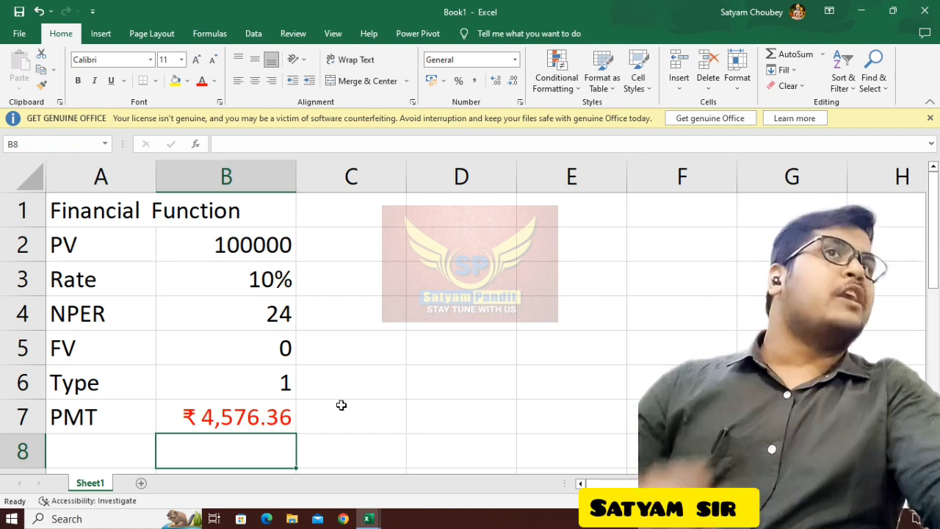
Step: Clear the payment formula from B7 and go through the input values in B3 to B6
{"action": "left_click", "coordinate": [253, 416]}
{"action": "key", "text": "Delete"}
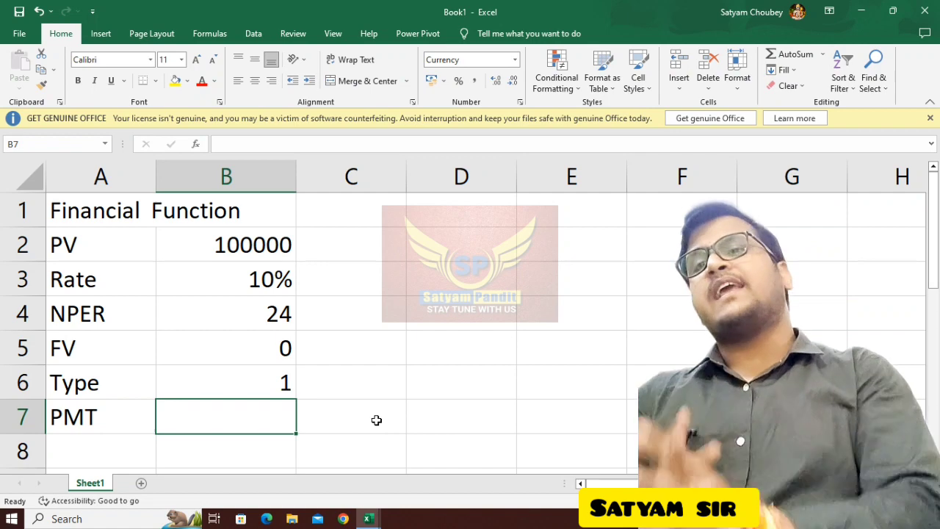
{"action": "left_click", "coordinate": [246, 269]}
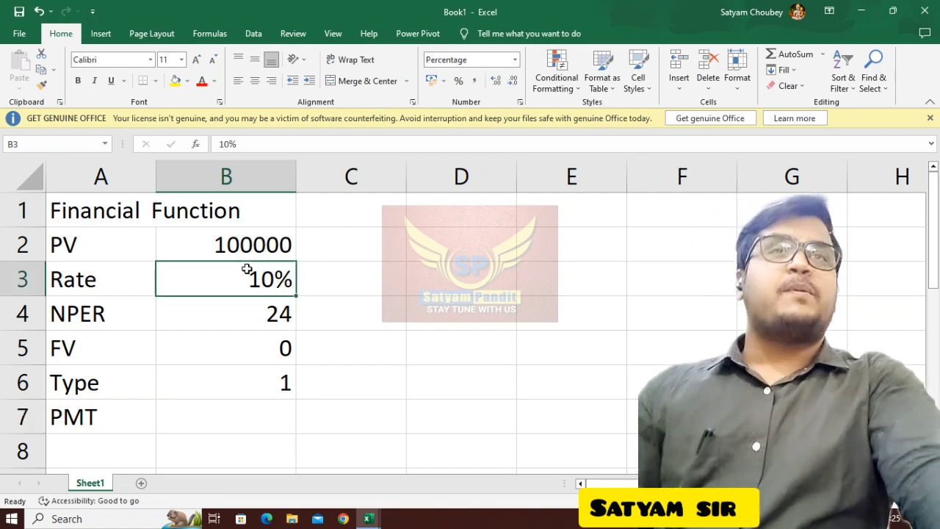
{"action": "left_click", "coordinate": [244, 310]}
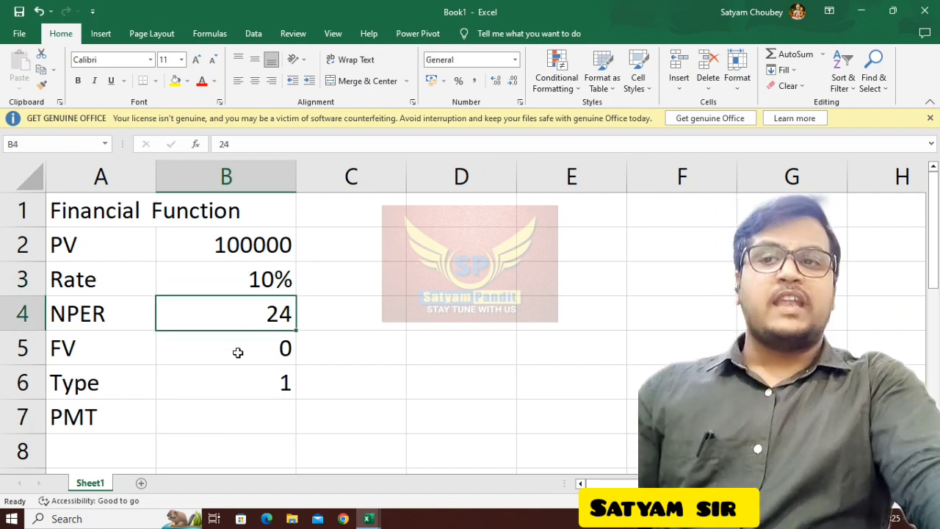
{"action": "left_click", "coordinate": [238, 350]}
{"action": "left_click", "coordinate": [240, 382]}
{"action": "left_click", "coordinate": [211, 417]}
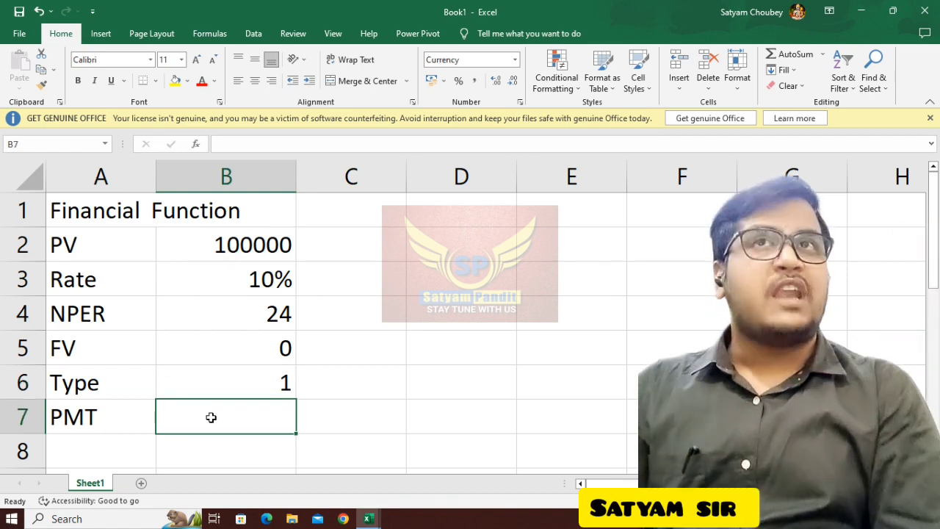
Step: Calculate the monthly payment in B7 with the formula =pmt(B3/12,B4,B2,B5,B6)
{"action": "type", "text": "="}
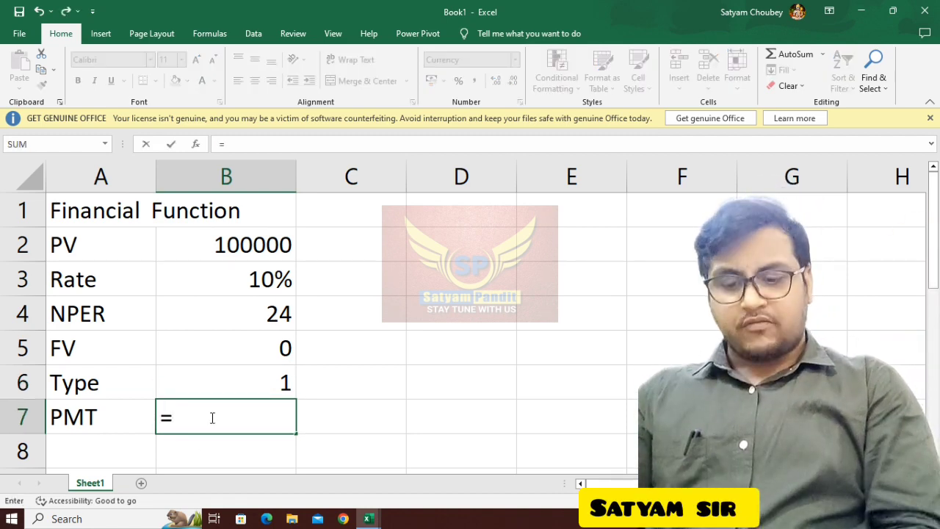
{"action": "type", "text": "pmt("}
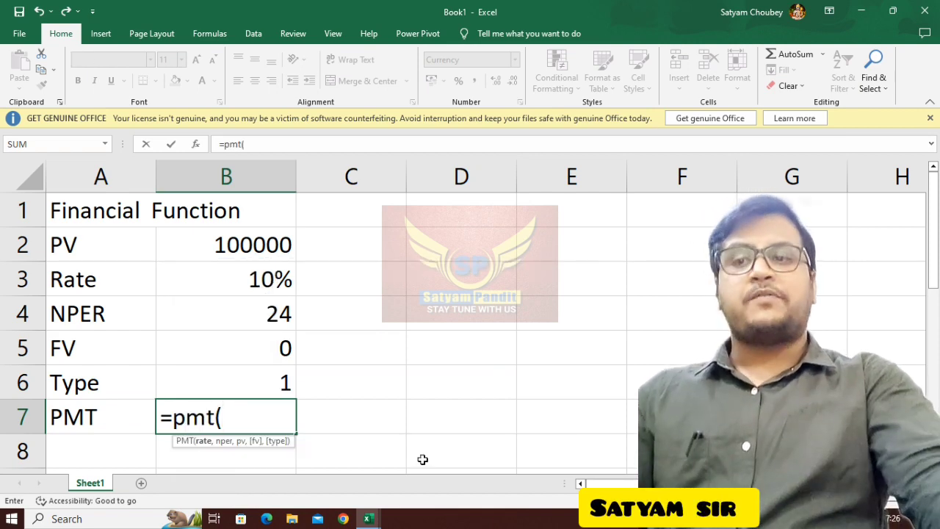
{"action": "left_click", "coordinate": [254, 279]}
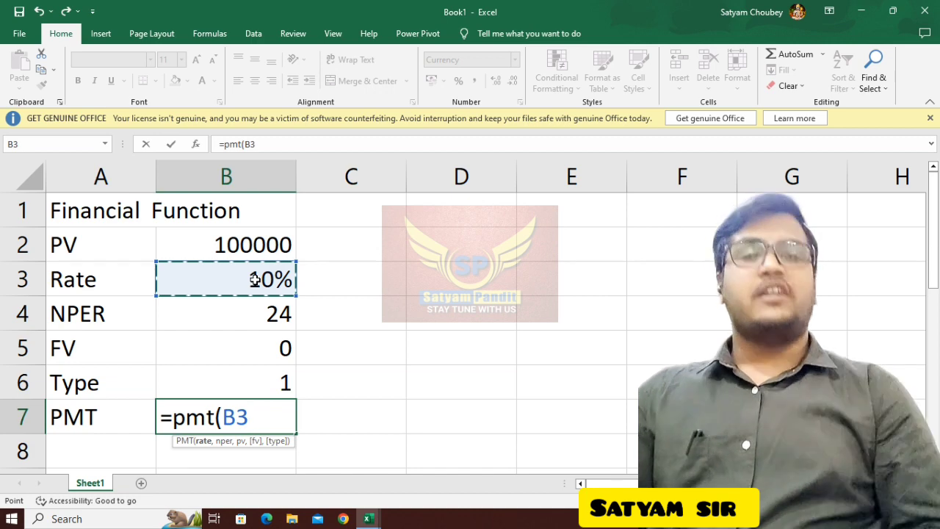
{"action": "type", "text": "/12"}
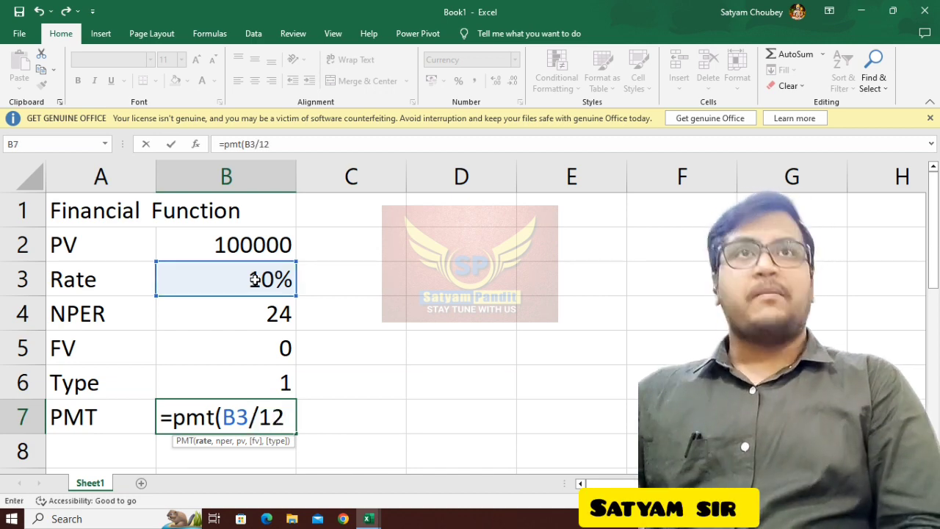
{"action": "type", "text": ","}
{"action": "left_click", "coordinate": [261, 311]}
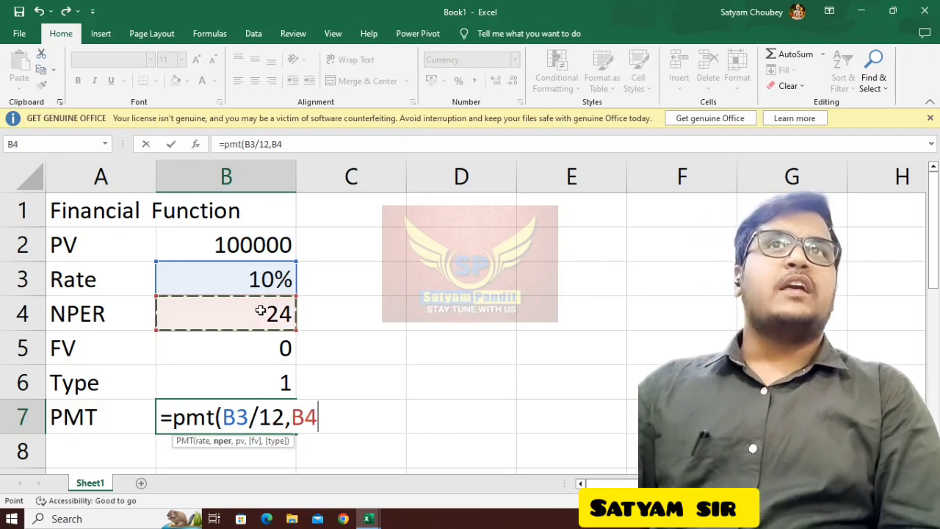
{"action": "type", "text": ","}
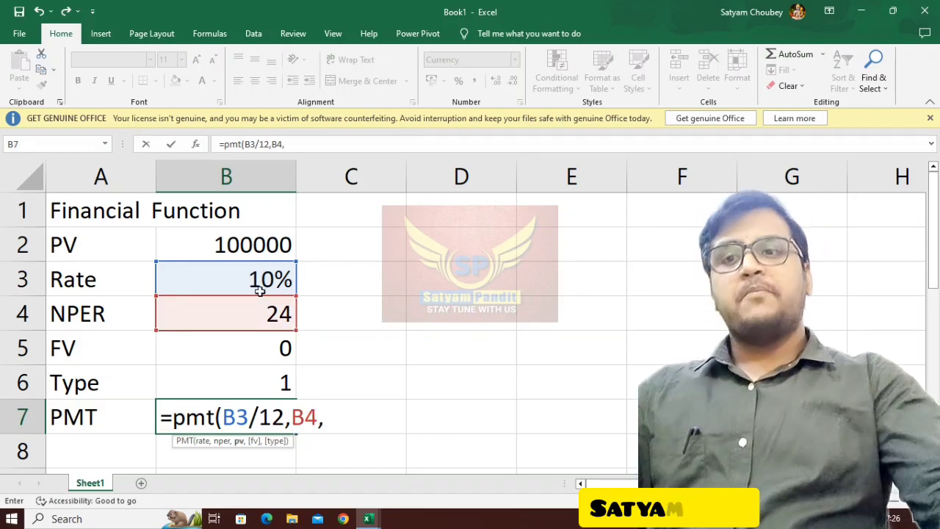
{"action": "left_click", "coordinate": [260, 251]}
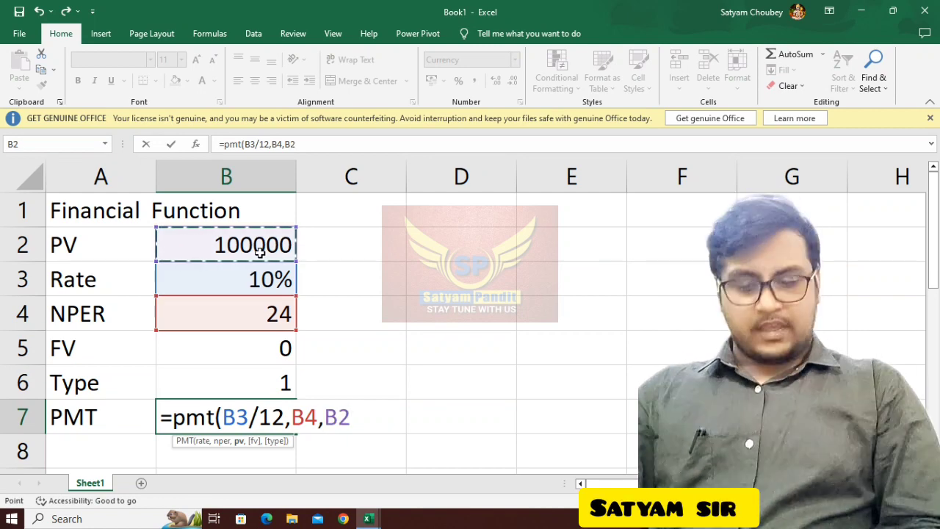
{"action": "type", "text": ","}
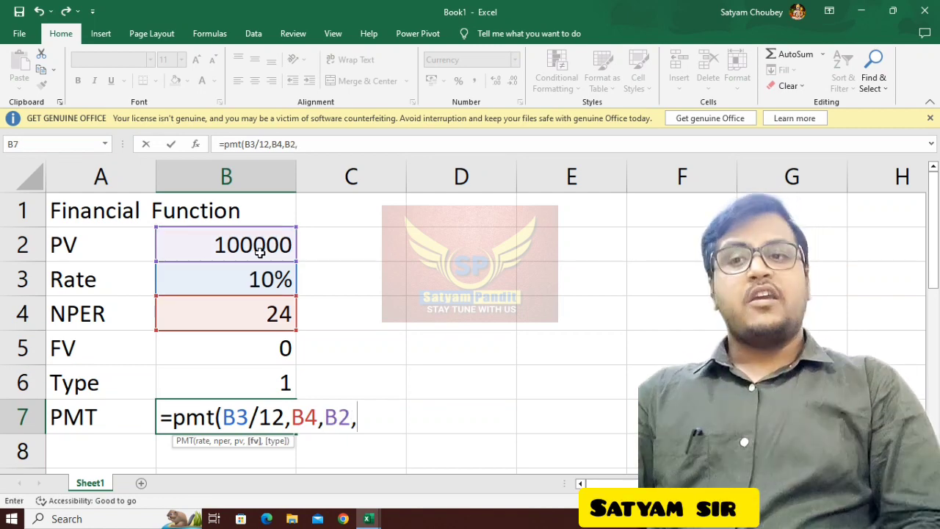
{"action": "left_click", "coordinate": [270, 347]}
{"action": "type", "text": ","}
{"action": "left_click", "coordinate": [260, 382]}
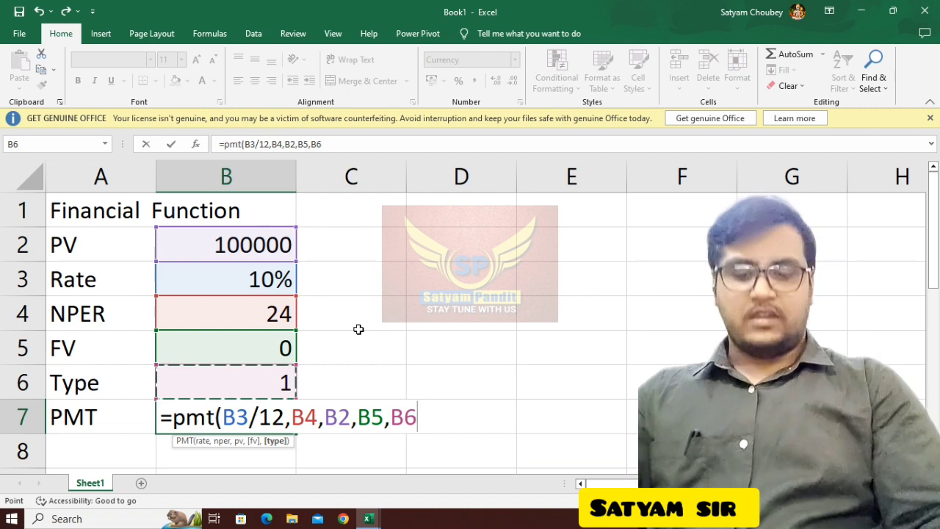
{"action": "type", "text": ")"}
{"action": "key", "text": "Return"}
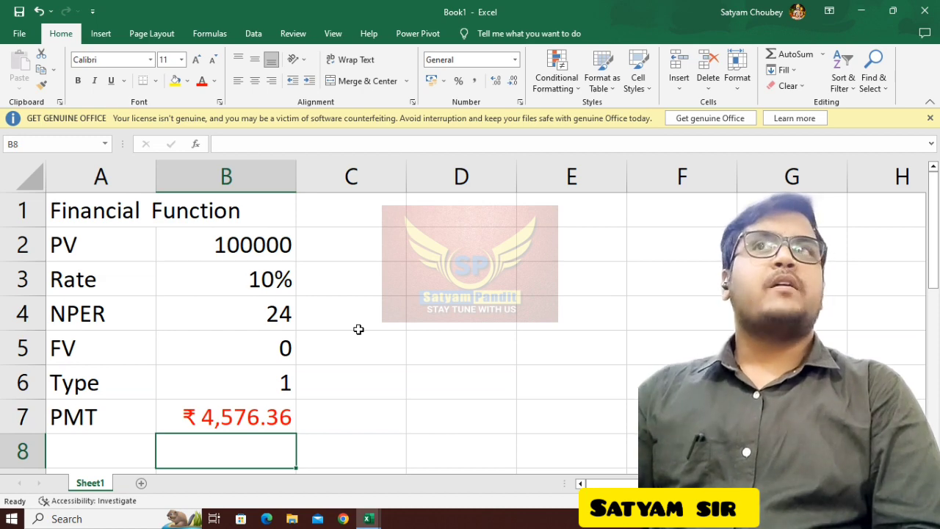
{"action": "left_click", "coordinate": [367, 242]}
{"action": "type", "text": "="}
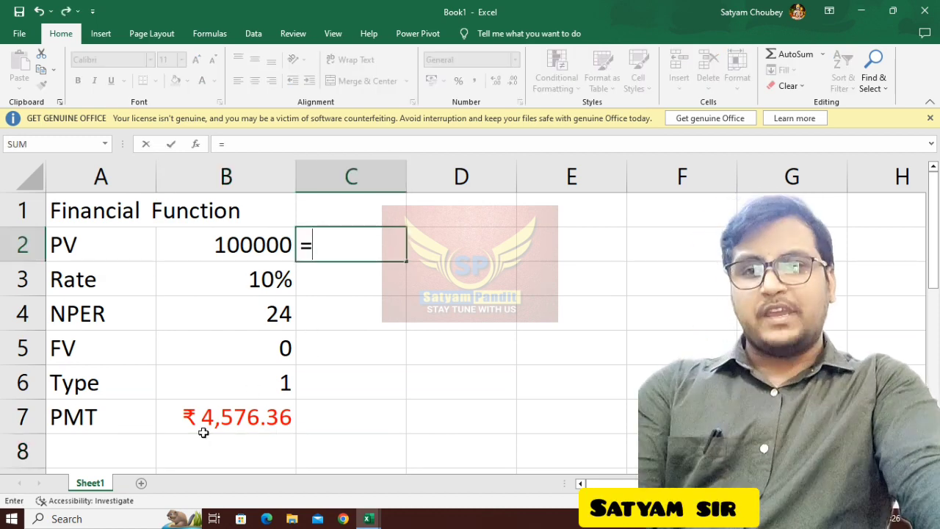
{"action": "left_click", "coordinate": [243, 411]}
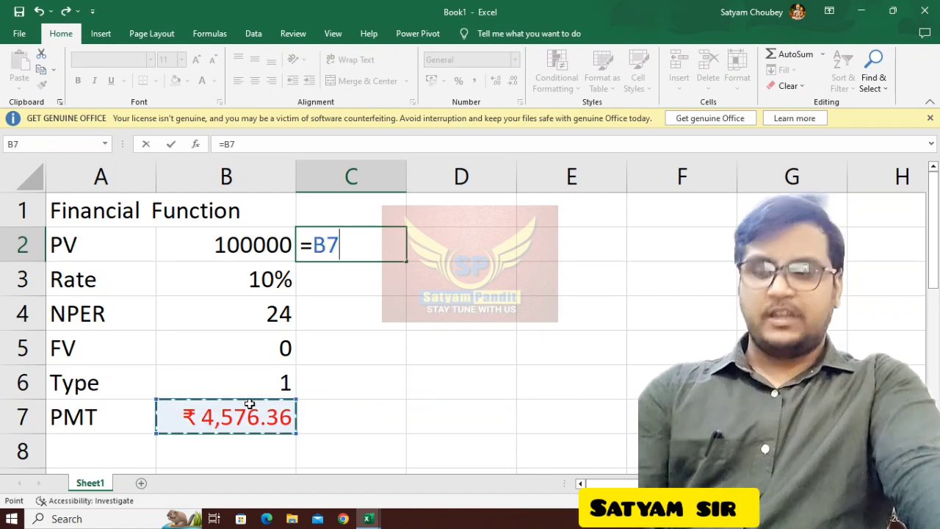
{"action": "key", "text": "Escape"}
{"action": "left_click", "coordinate": [248, 405]}
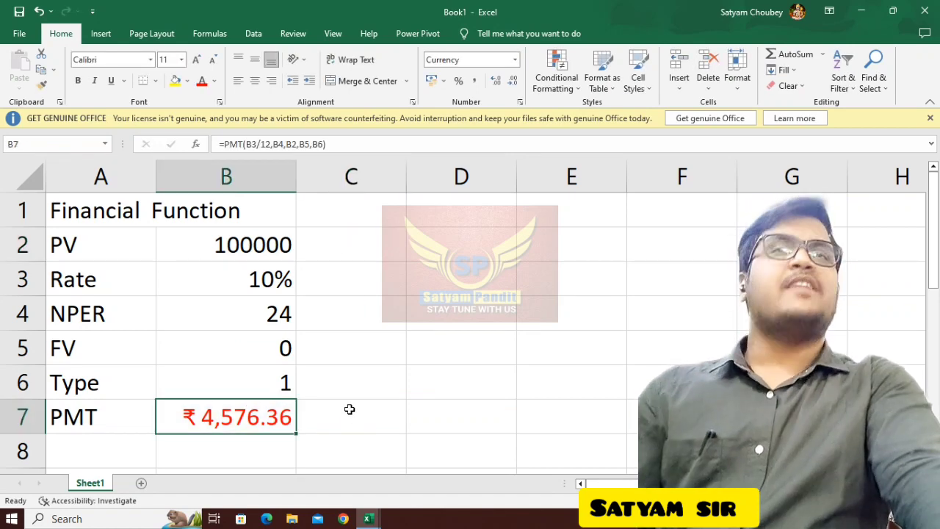
Step: Enter the label pv in cell C2
{"action": "left_click", "coordinate": [364, 247]}
{"action": "type", "text": "pv"}
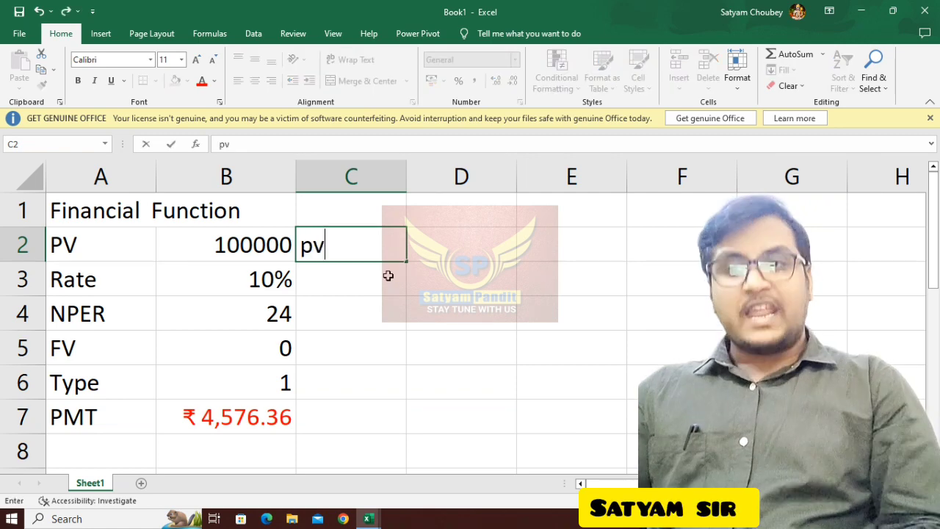
{"action": "key", "text": "Return"}
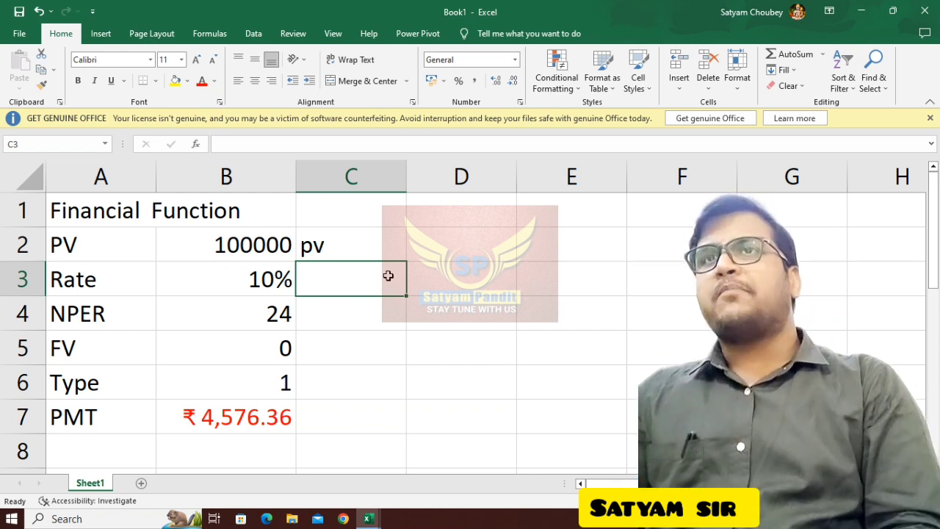
Step: Calculate the present value in D2 with the formula =pv(B3/12,B4,B7,B5,B6)
{"action": "key", "text": "Up"}
{"action": "key", "text": "Right"}
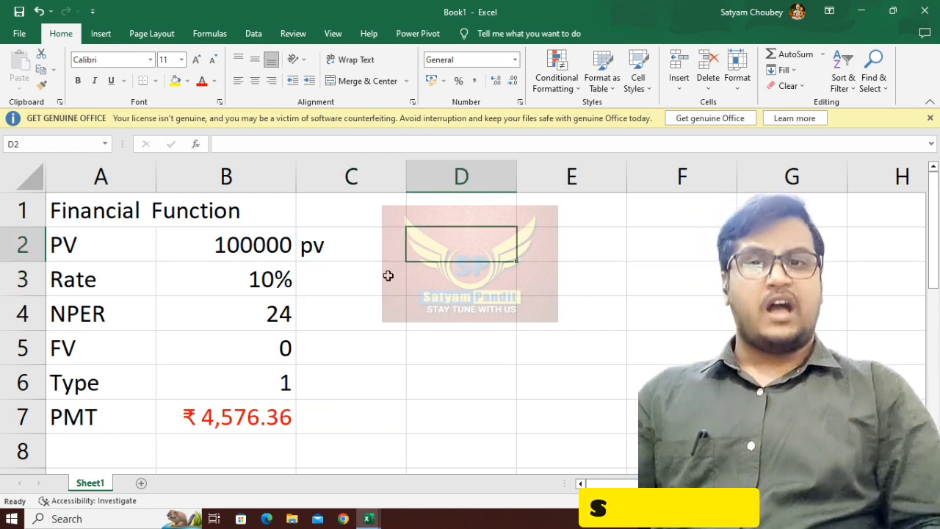
{"action": "type", "text": "=pv"}
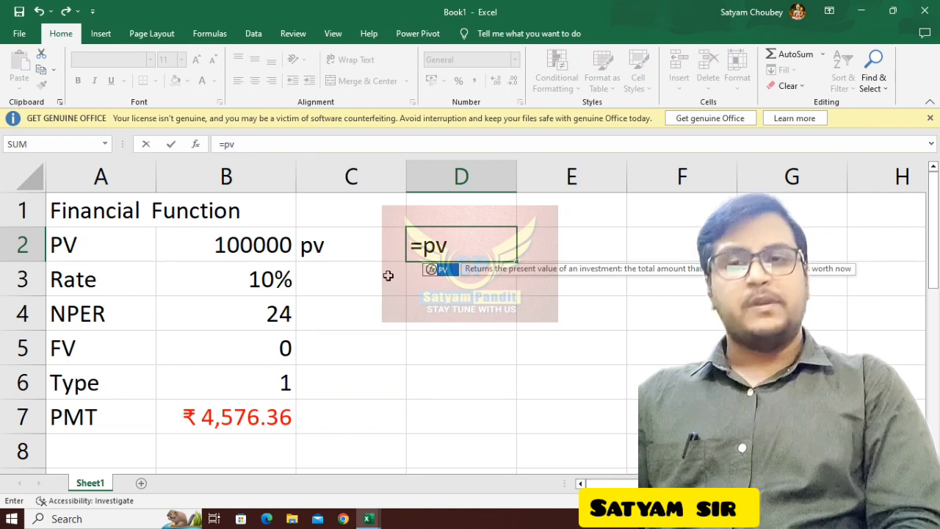
{"action": "type", "text": "("}
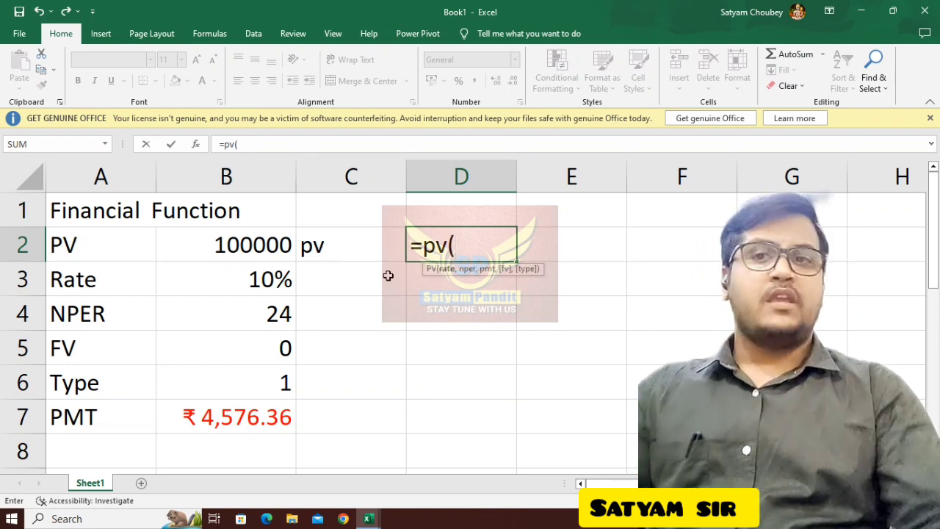
{"action": "left_click", "coordinate": [242, 281]}
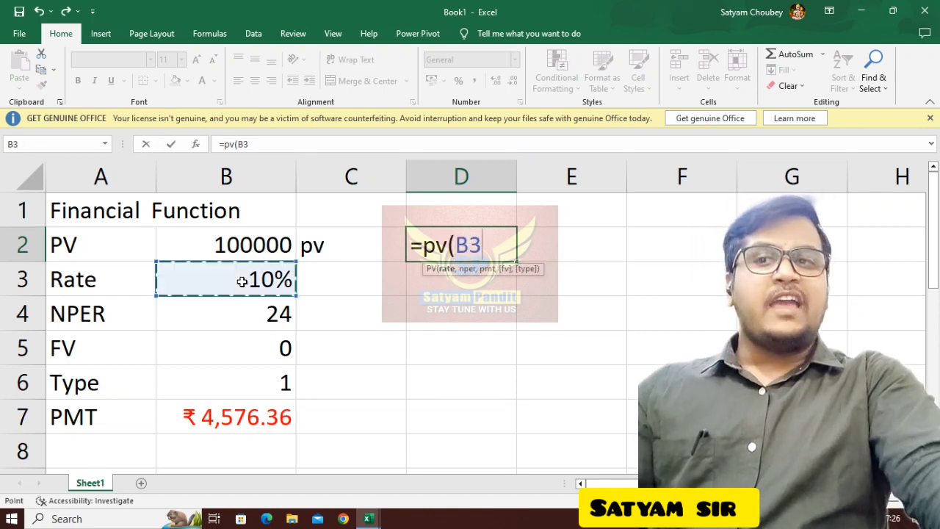
{"action": "type", "text": "/12"}
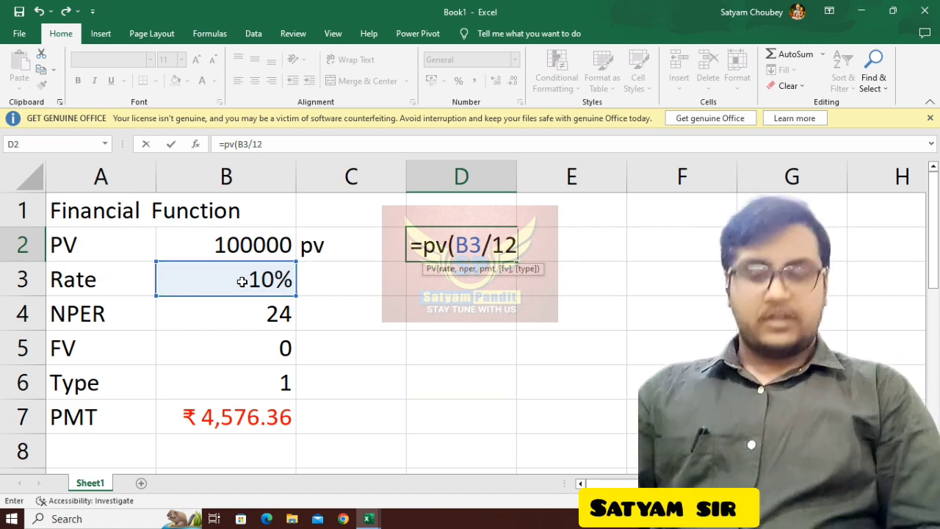
{"action": "type", "text": ","}
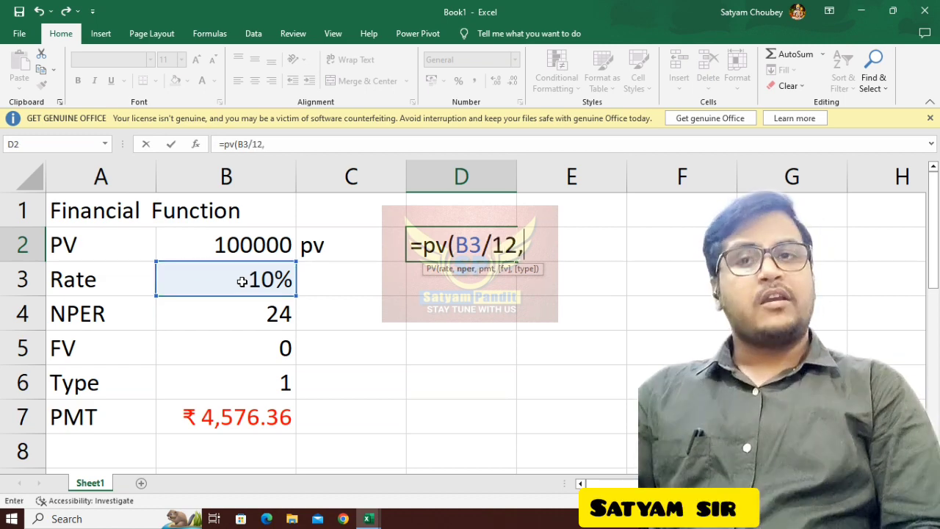
{"action": "left_click", "coordinate": [213, 313]}
{"action": "type", "text": ","}
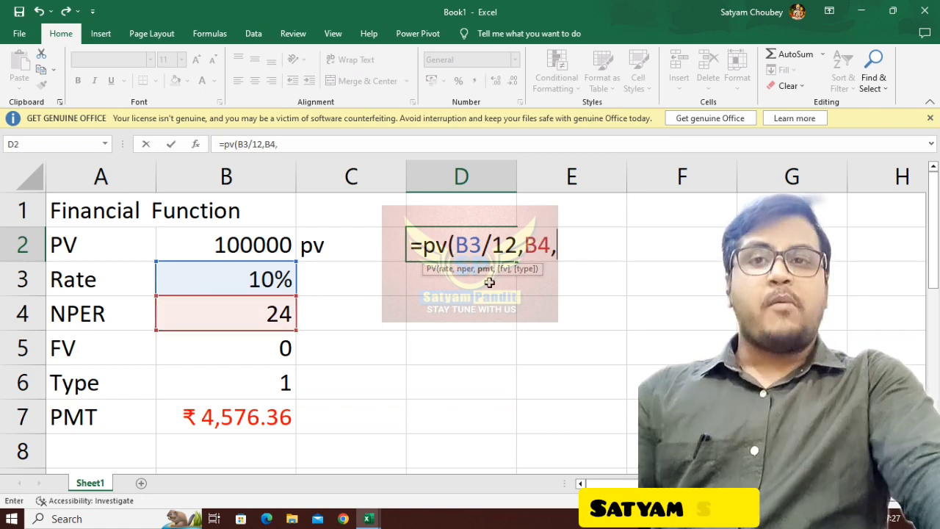
{"action": "left_click", "coordinate": [224, 420]}
{"action": "type", "text": ","}
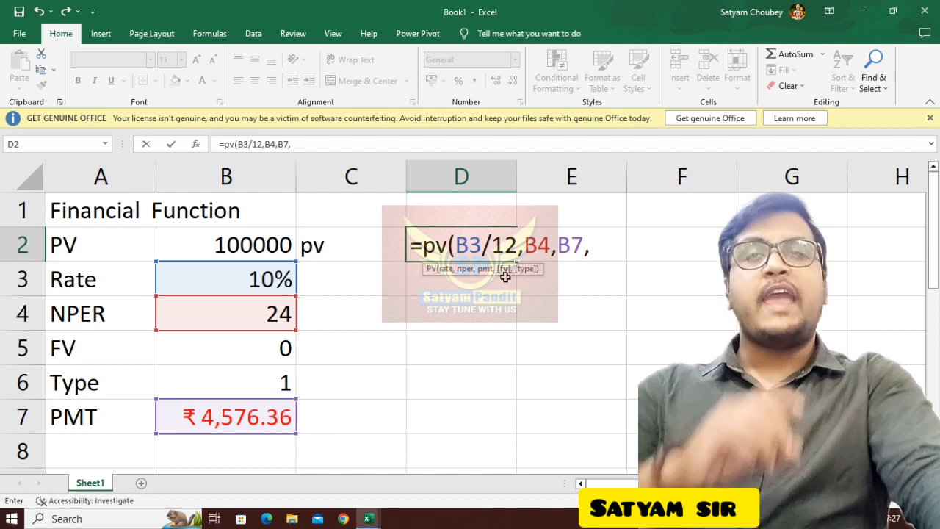
{"action": "left_click", "coordinate": [242, 342]}
{"action": "type", "text": ","}
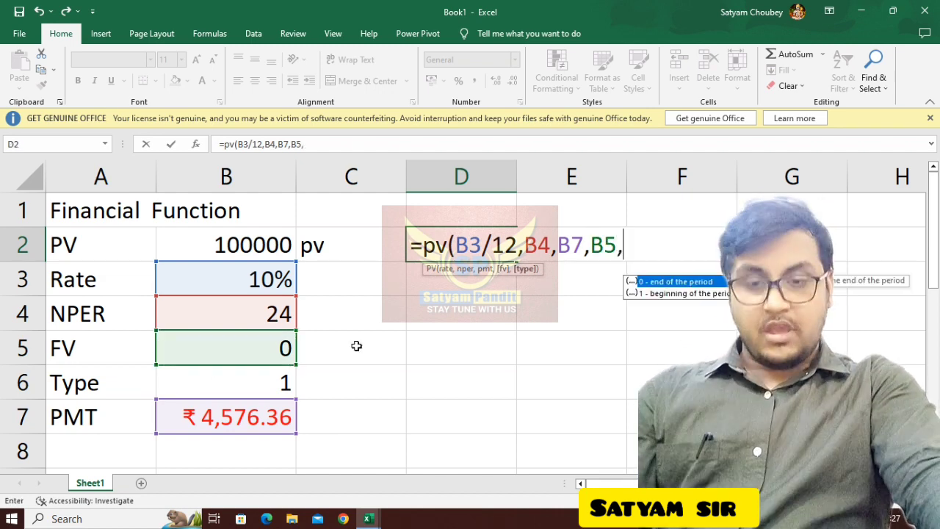
{"action": "left_click", "coordinate": [219, 383]}
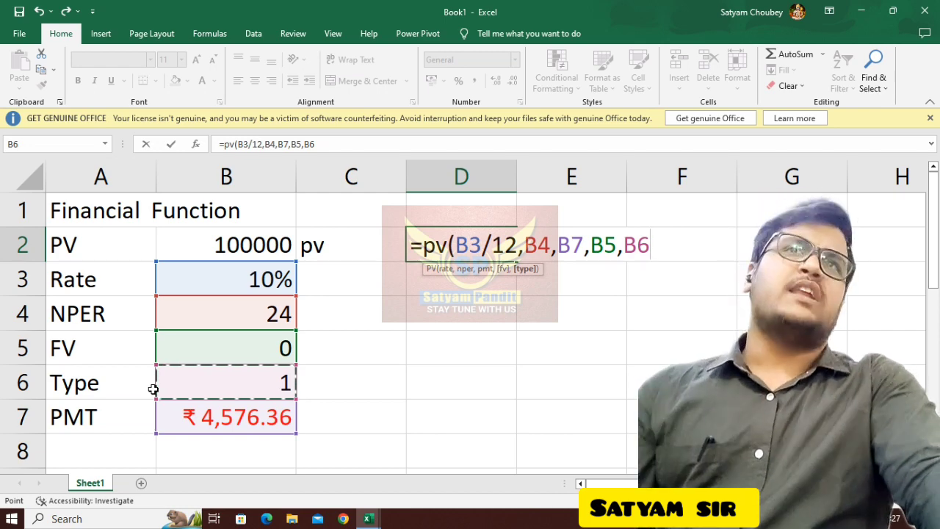
{"action": "key", "text": "Return"}
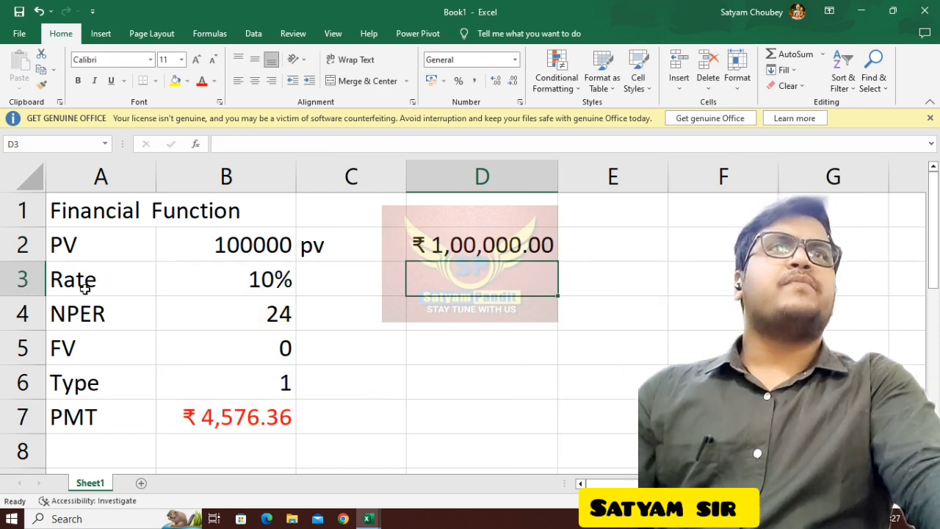
{"action": "left_click", "coordinate": [227, 243]}
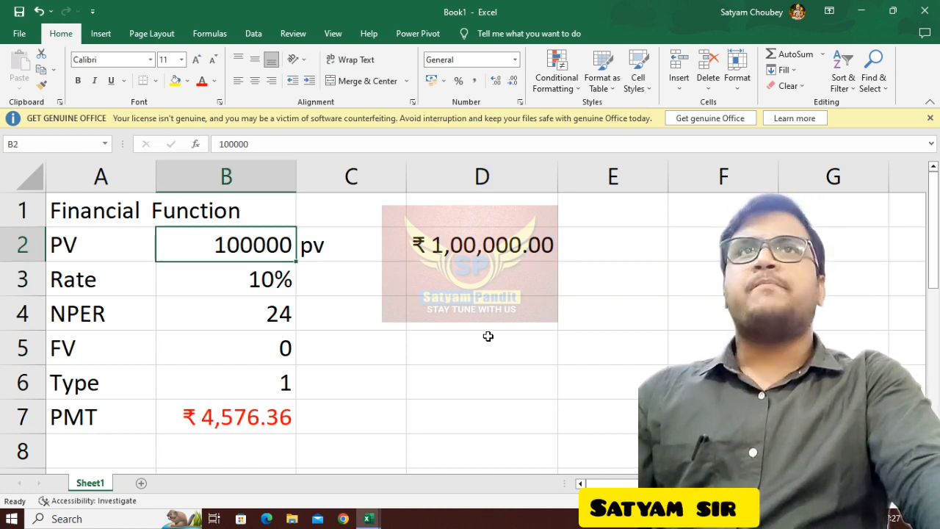
Step: Enter the label nper in cell C3
{"action": "left_click", "coordinate": [360, 286]}
{"action": "type", "text": "ra"}
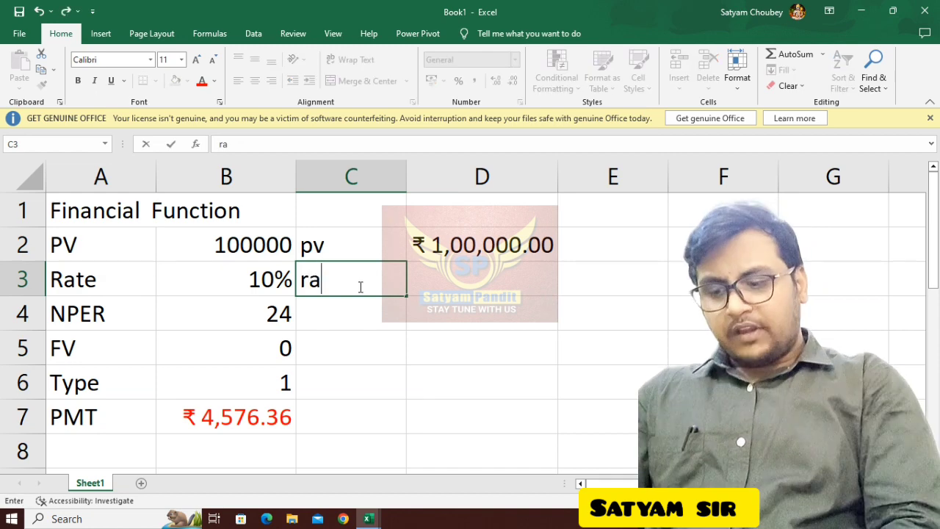
{"action": "type", "text": "te"}
{"action": "key", "text": "BackSpace"}
{"action": "key", "text": "BackSpace"}
{"action": "key", "text": "BackSpace"}
{"action": "type", "text": "nper"}
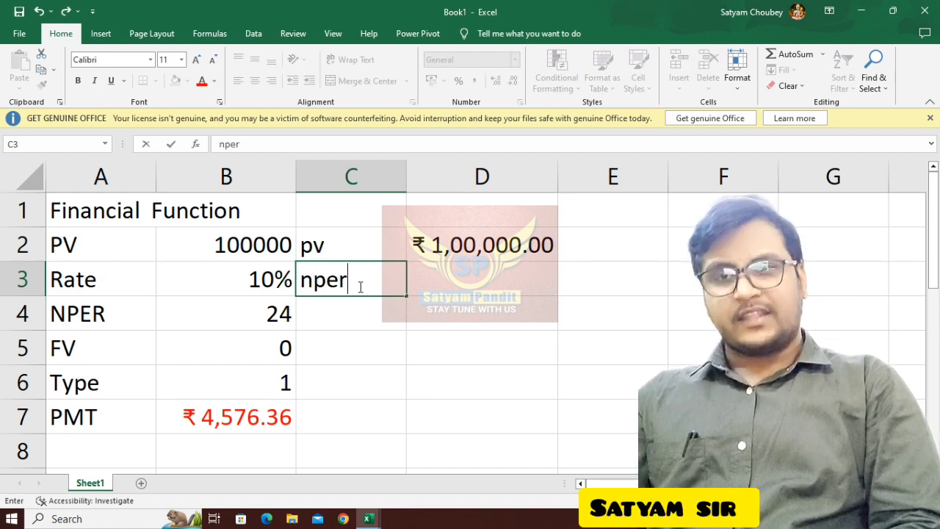
{"action": "key", "text": "Return"}
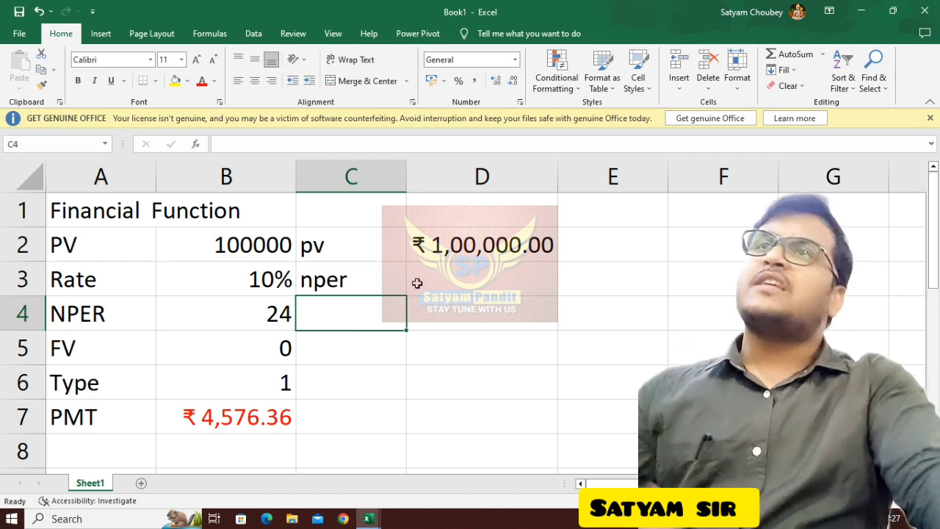
Step: Calculate the number of periods in D3 with the formula =nper(B3/12,B7,D2,B5,B6)
{"action": "left_click", "coordinate": [475, 291]}
{"action": "type", "text": "="}
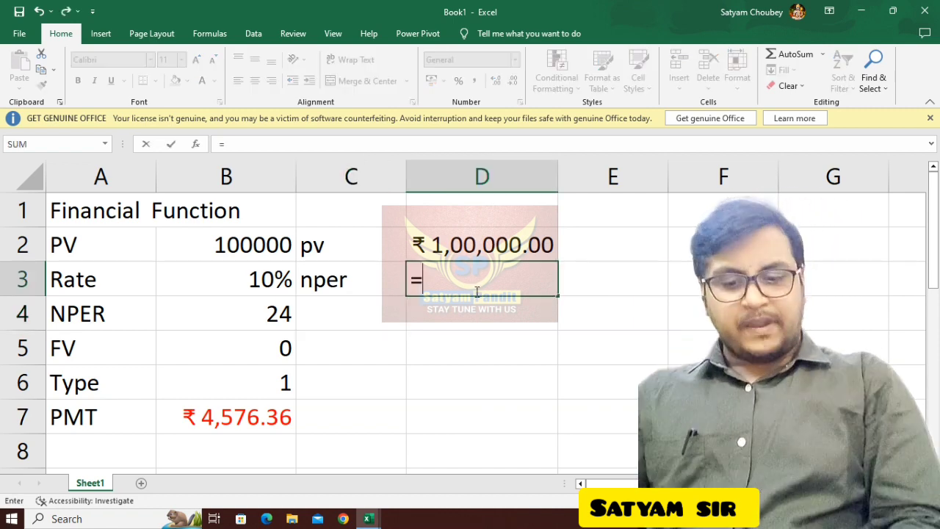
{"action": "type", "text": "nper("}
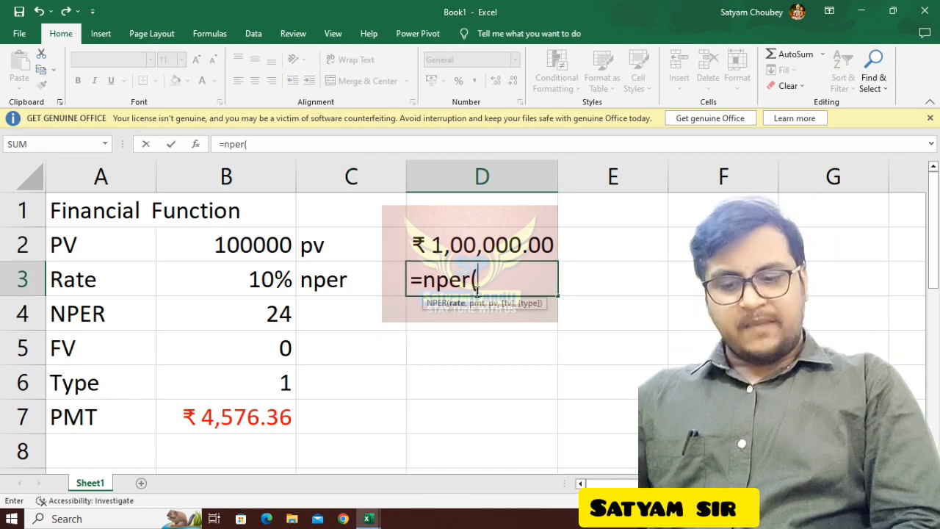
{"action": "left_click", "coordinate": [255, 279]}
{"action": "type", "text": "/123"}
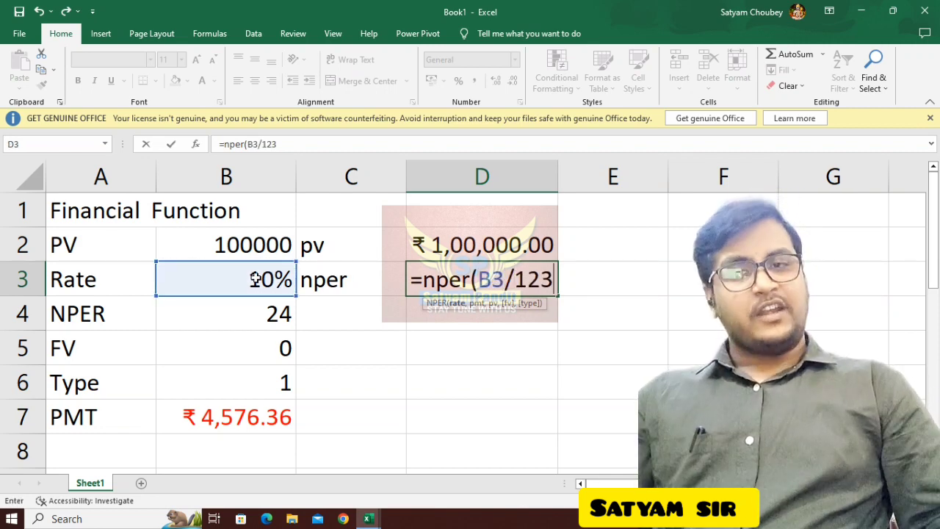
{"action": "key", "text": "BackSpace"}
{"action": "type", "text": ","}
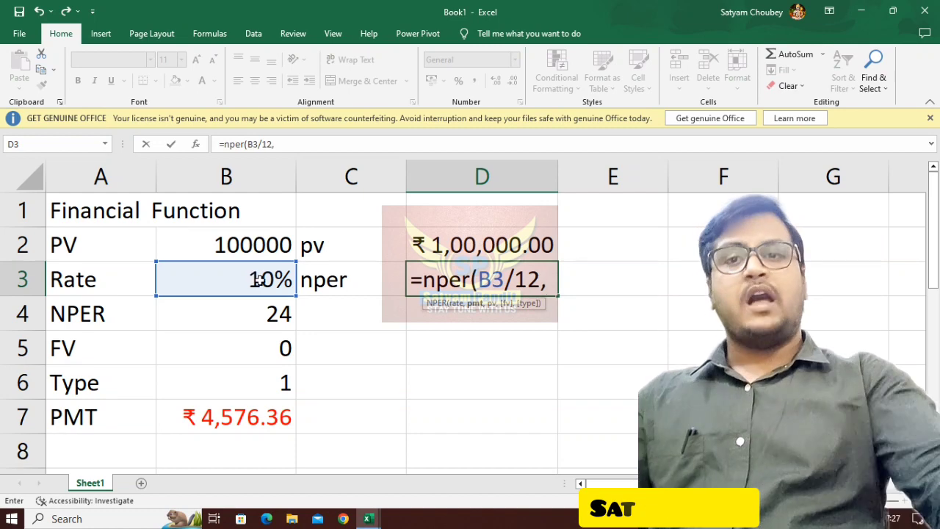
{"action": "left_click", "coordinate": [287, 420]}
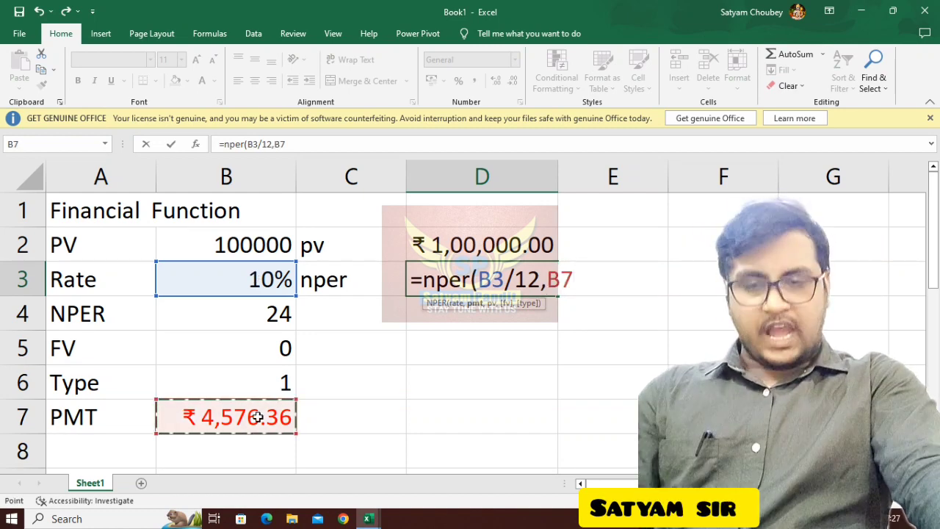
{"action": "type", "text": ","}
{"action": "left_click", "coordinate": [486, 247]}
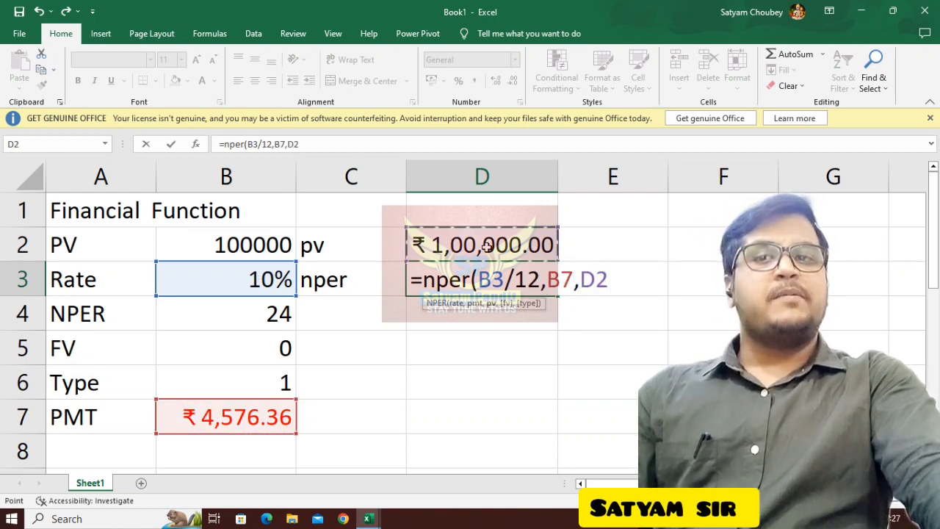
{"action": "type", "text": ","}
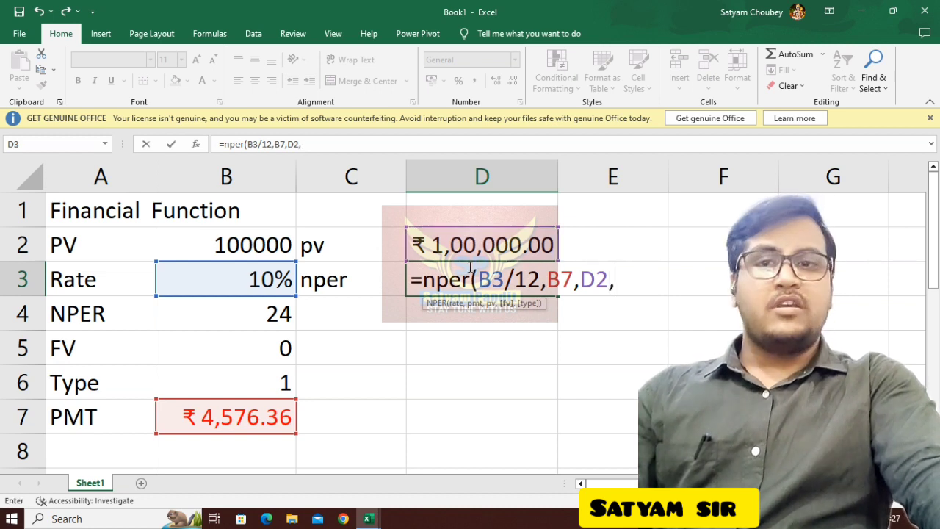
{"action": "left_click", "coordinate": [258, 353]}
{"action": "type", "text": ","}
{"action": "left_click", "coordinate": [259, 382]}
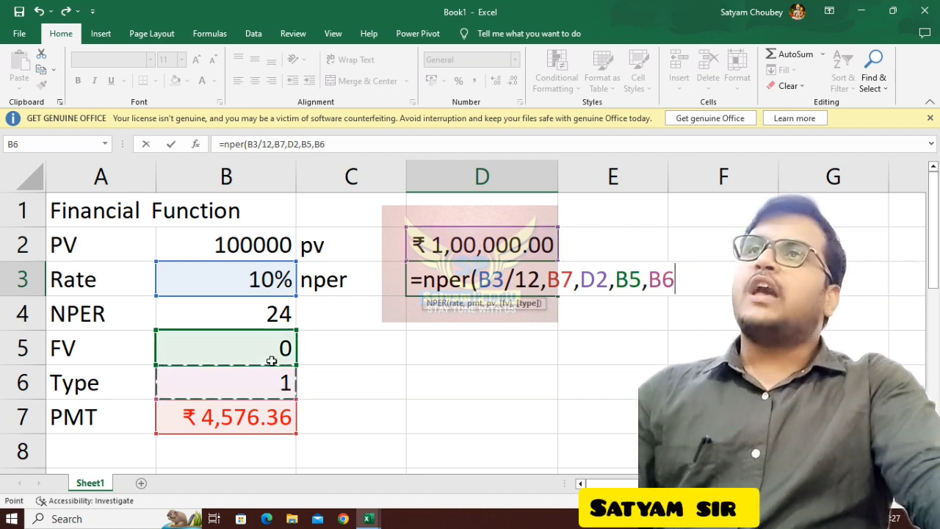
{"action": "key", "text": "Return"}
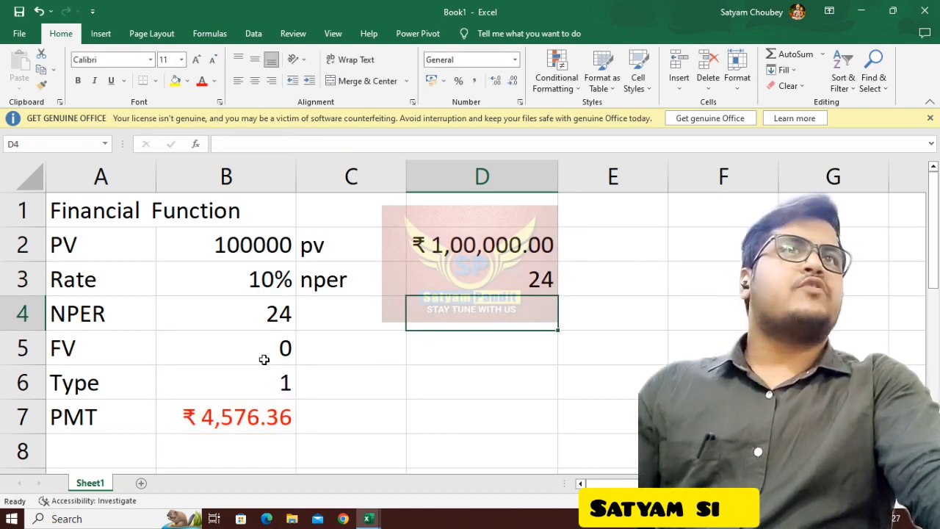
Step: Enter the label rate in cell C4
{"action": "left_click", "coordinate": [369, 307]}
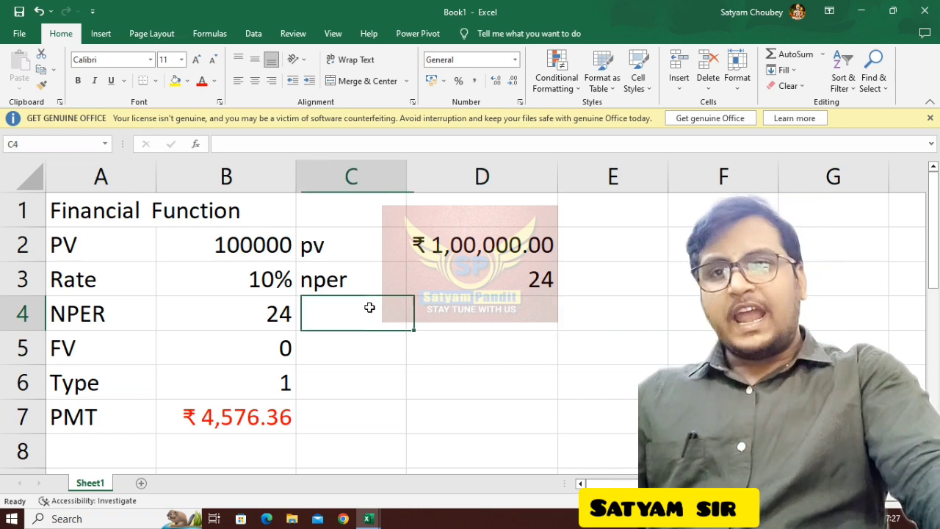
{"action": "type", "text": "rate"}
{"action": "key", "text": "Tab"}
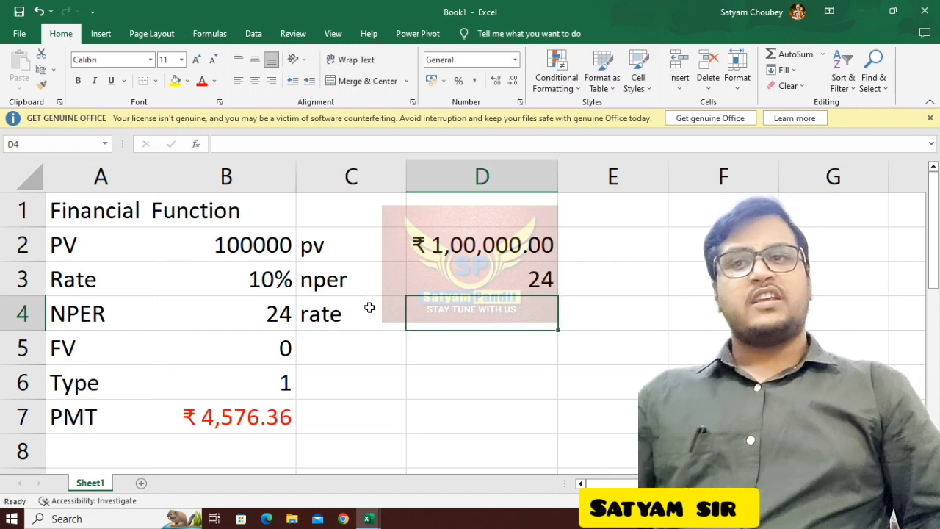
Step: Calculate the interest rate per period in D4 with the formula =rate(D3,B7,D2,B5,B6)
{"action": "type", "text": "=r"}
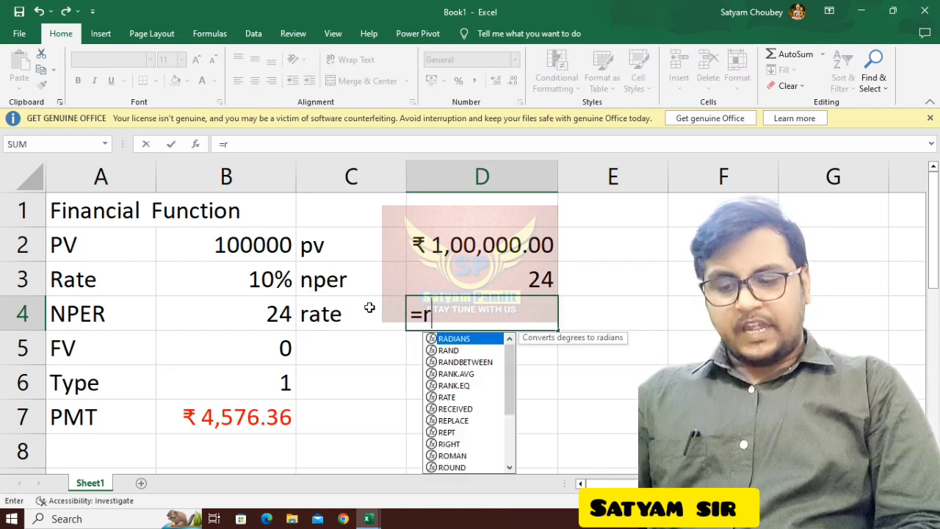
{"action": "type", "text": "ate("}
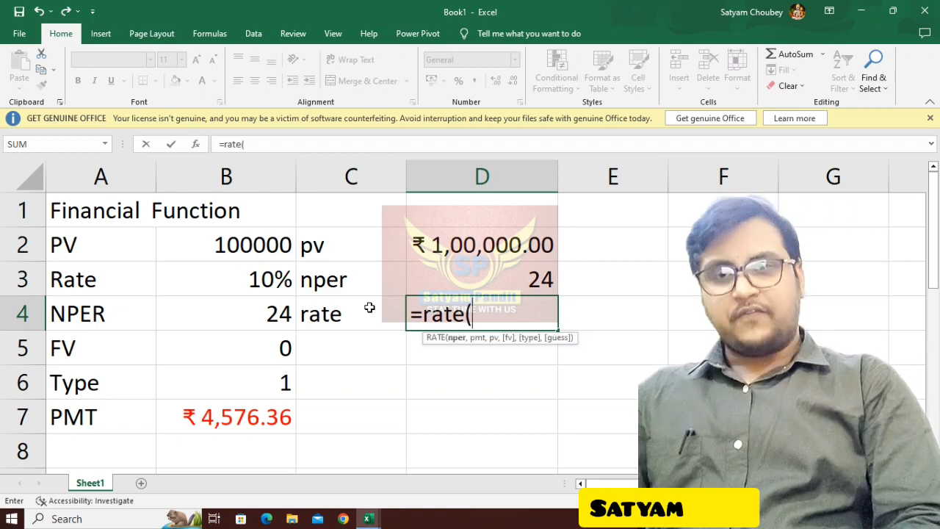
{"action": "left_click", "coordinate": [515, 273]}
{"action": "type", "text": ","}
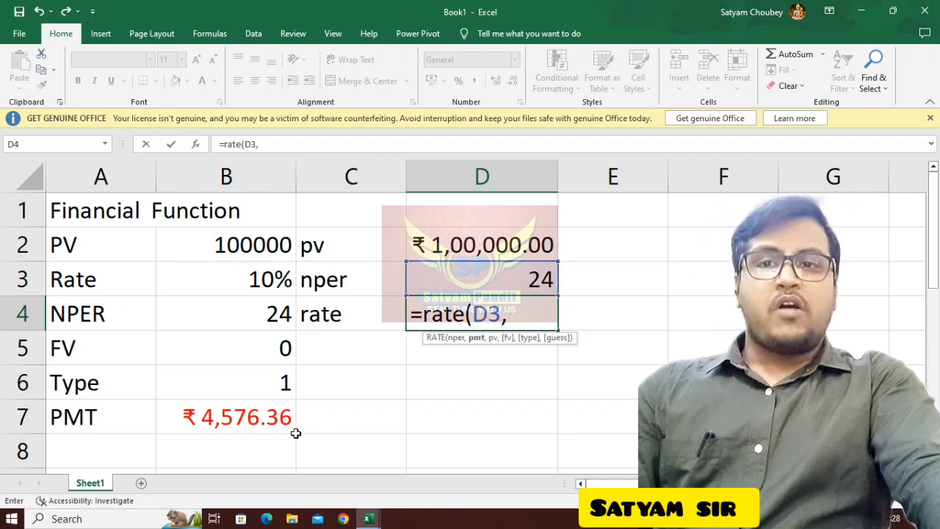
{"action": "left_click", "coordinate": [271, 412]}
{"action": "type", "text": ","}
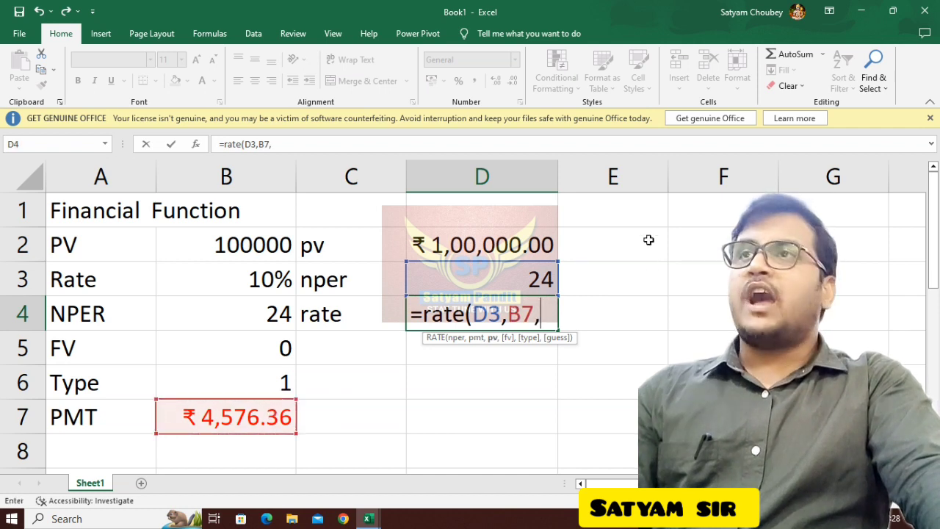
{"action": "left_click", "coordinate": [505, 250]}
{"action": "type", "text": ","}
{"action": "left_click", "coordinate": [283, 349]}
{"action": "type", "text": ","}
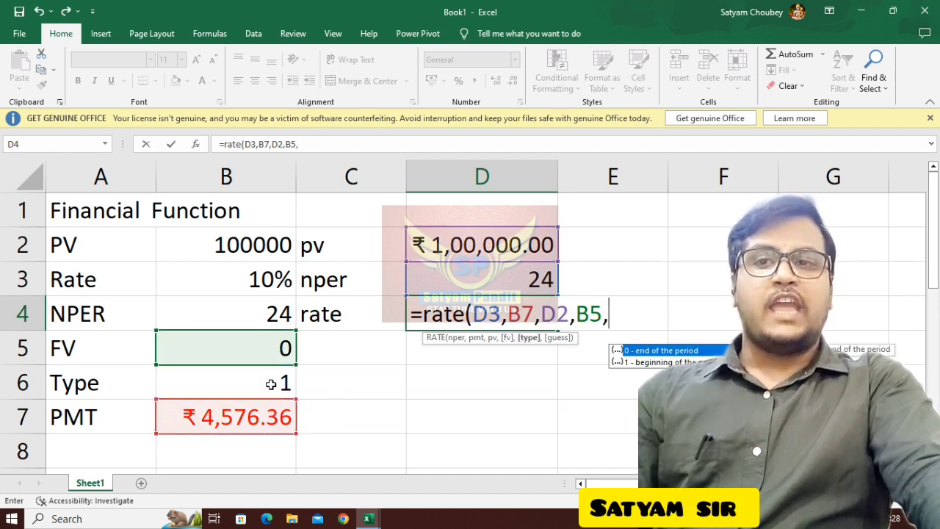
{"action": "left_click", "coordinate": [286, 381]}
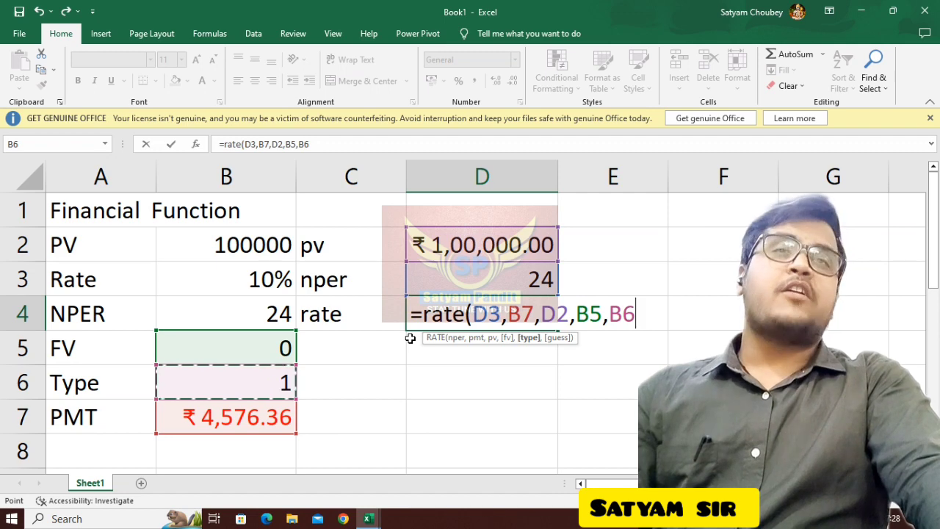
{"action": "type", "text": ")"}
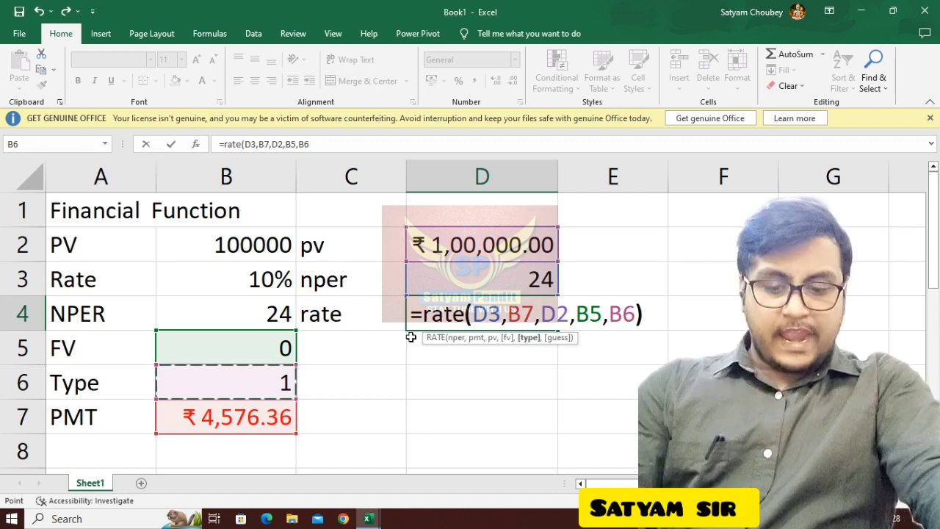
{"action": "key", "text": "Return"}
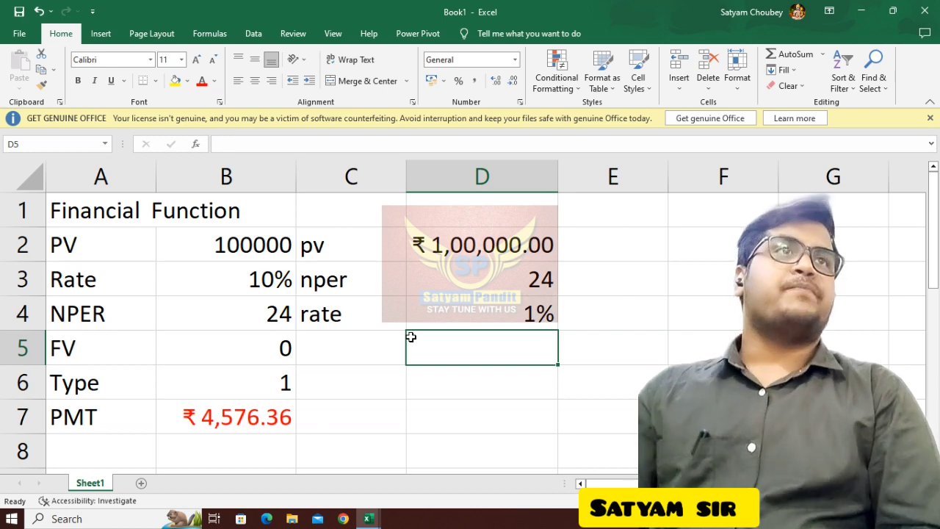
Step: Annualise the interest rate in D4 by multiplying its RATE formula by 12: =RATE(D3,B7,D2,B5,B6)*12
{"action": "key", "text": "Up"}
{"action": "key", "text": "F2"}
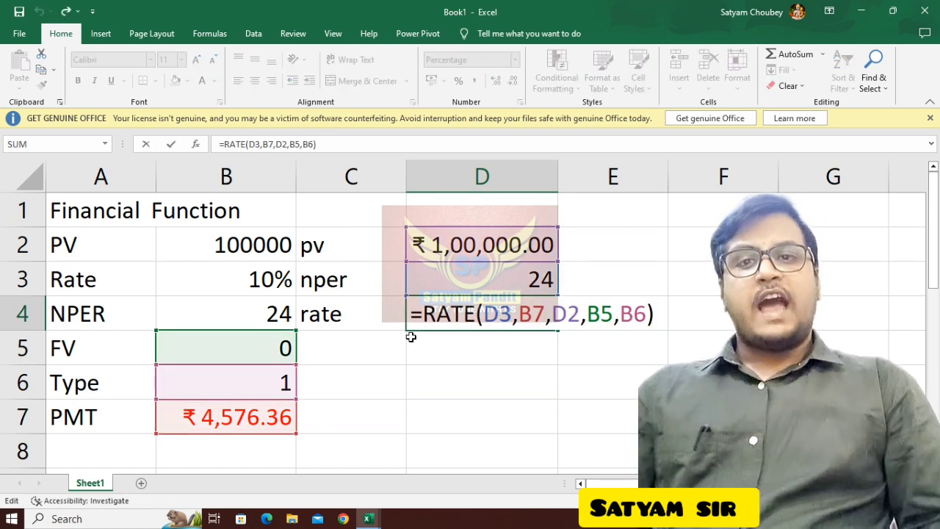
{"action": "type", "text": "*12"}
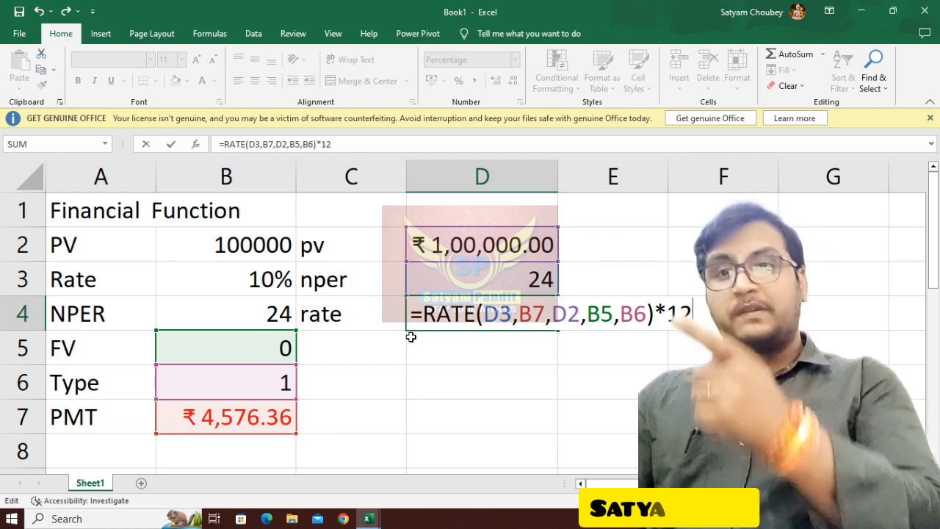
{"action": "key", "text": "Return"}
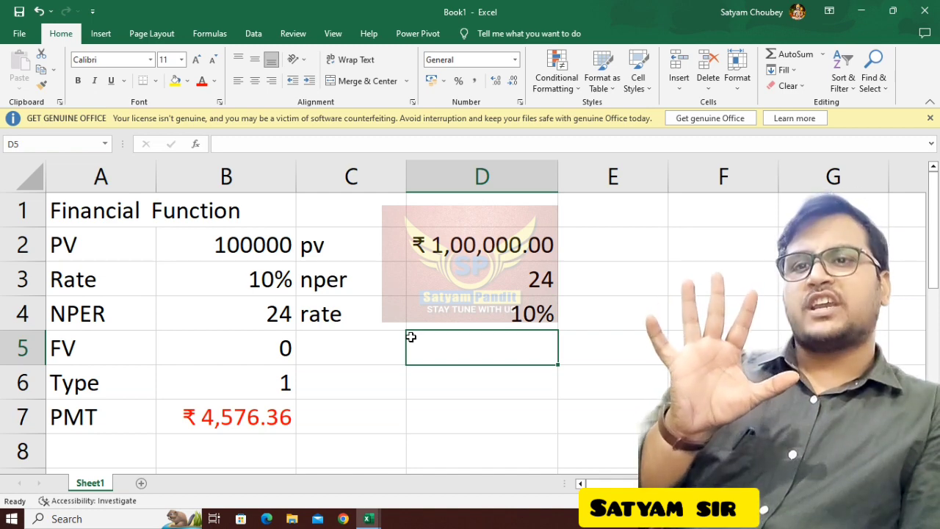
Step: Enter the label fv in cell C5
{"action": "left_click", "coordinate": [388, 341]}
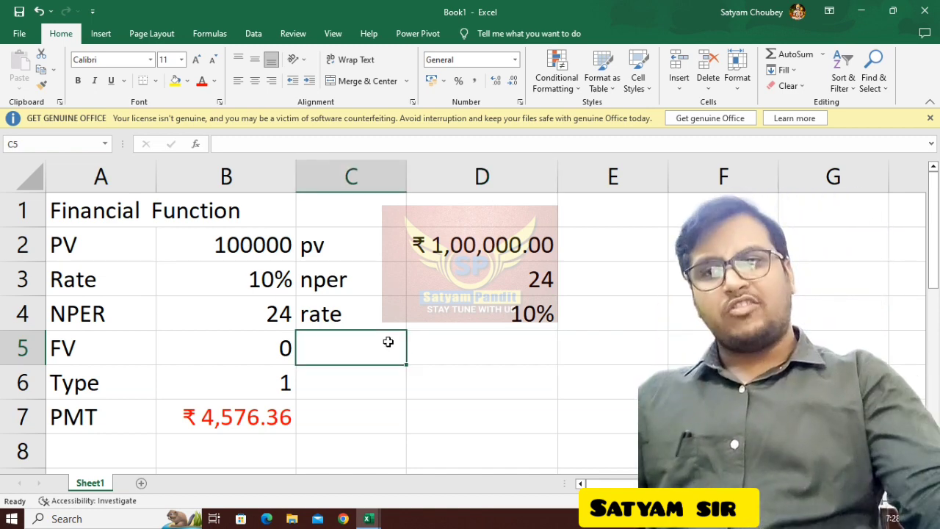
{"action": "type", "text": "fv"}
{"action": "key", "text": "Tab"}
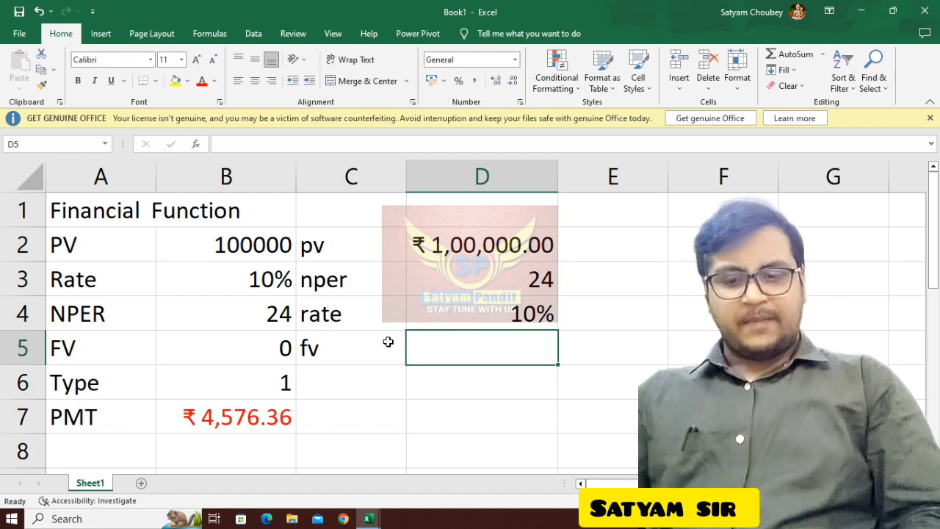
Step: Calculate the future value in D5 with the formula =fv(D4,D3,B7,D2,B6)
{"action": "type", "text": "=fv("}
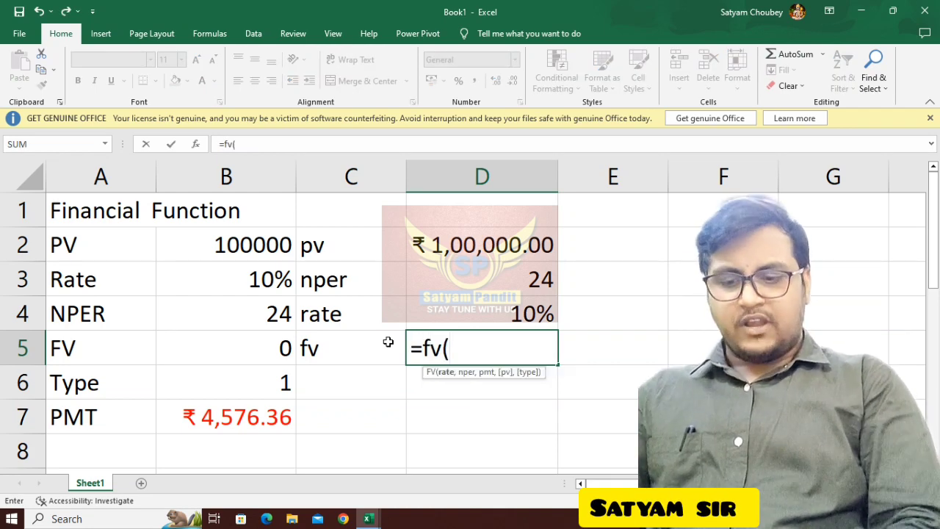
{"action": "left_click", "coordinate": [508, 312]}
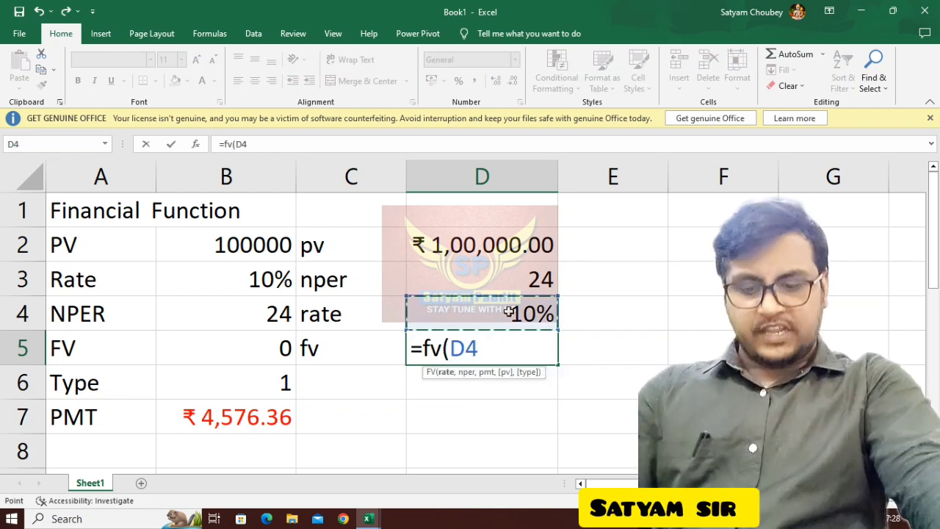
{"action": "type", "text": ","}
{"action": "left_click", "coordinate": [512, 279]}
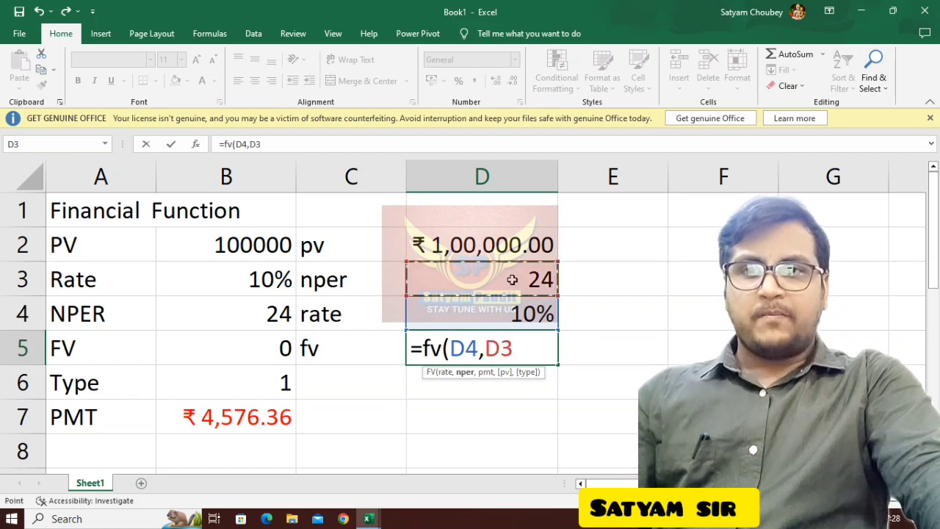
{"action": "type", "text": ","}
{"action": "left_click", "coordinate": [286, 404]}
{"action": "type", "text": ","}
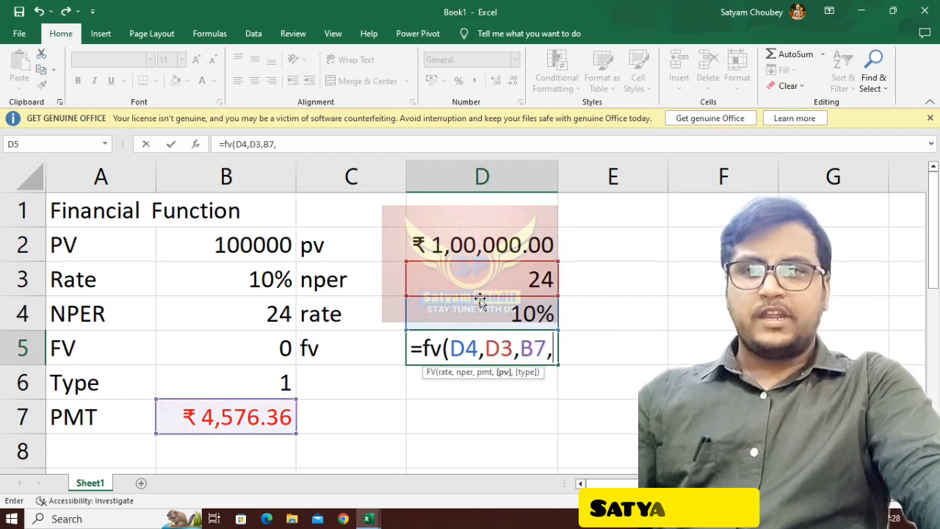
{"action": "left_click", "coordinate": [490, 250]}
{"action": "type", "text": ","}
{"action": "left_click", "coordinate": [261, 369]}
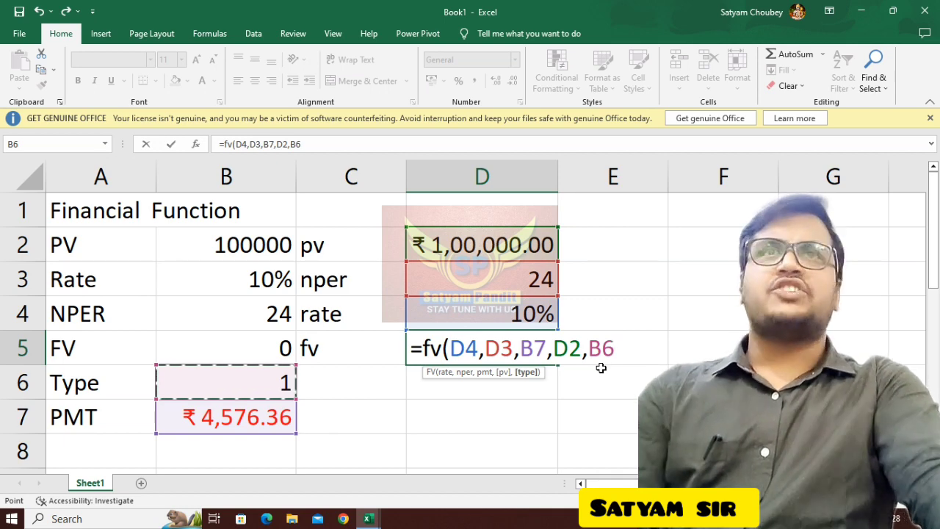
{"action": "key", "text": "Return"}
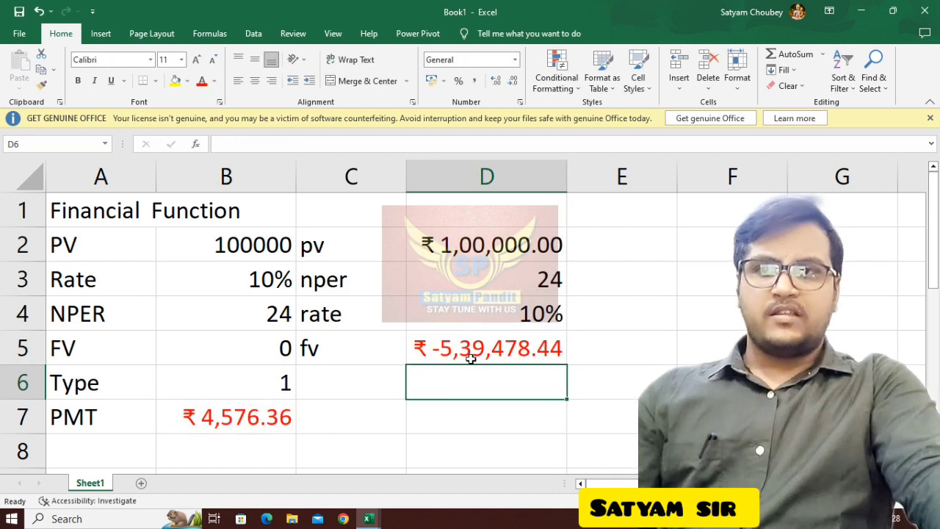
Step: Correct the future value formula in D5 to use the monthly rate: =FV(D4/12,D3,B7,D2,B6)
{"action": "left_click", "coordinate": [471, 358]}
{"action": "left_click", "coordinate": [297, 144]}
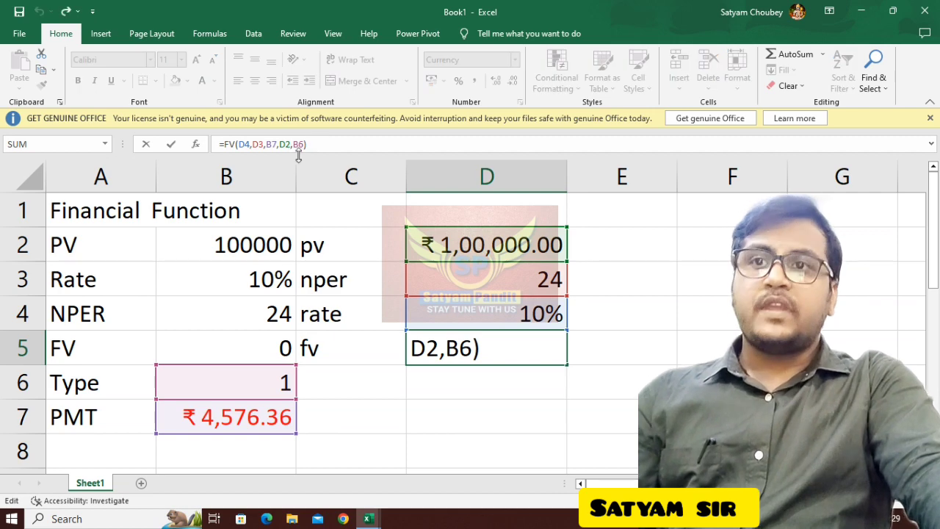
{"action": "left_click", "coordinate": [250, 145]}
{"action": "type", "text": "/12"}
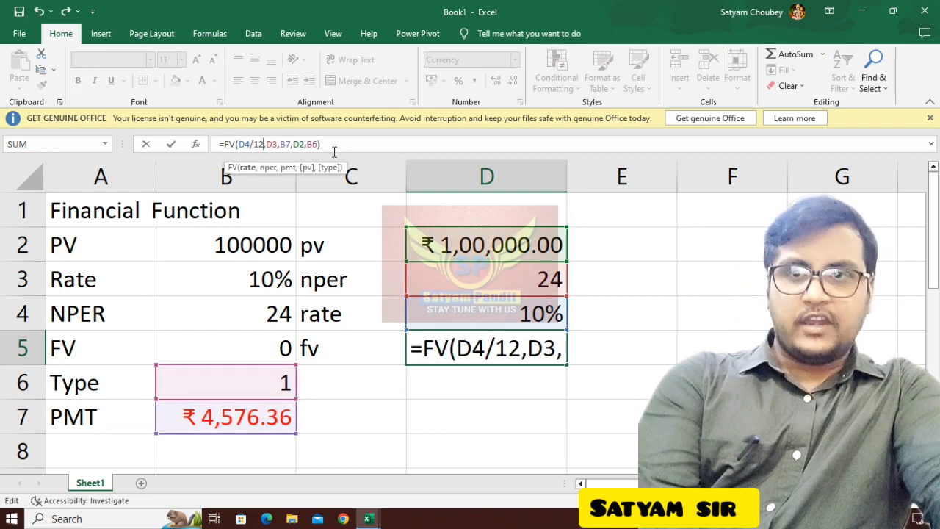
{"action": "key", "text": "Return"}
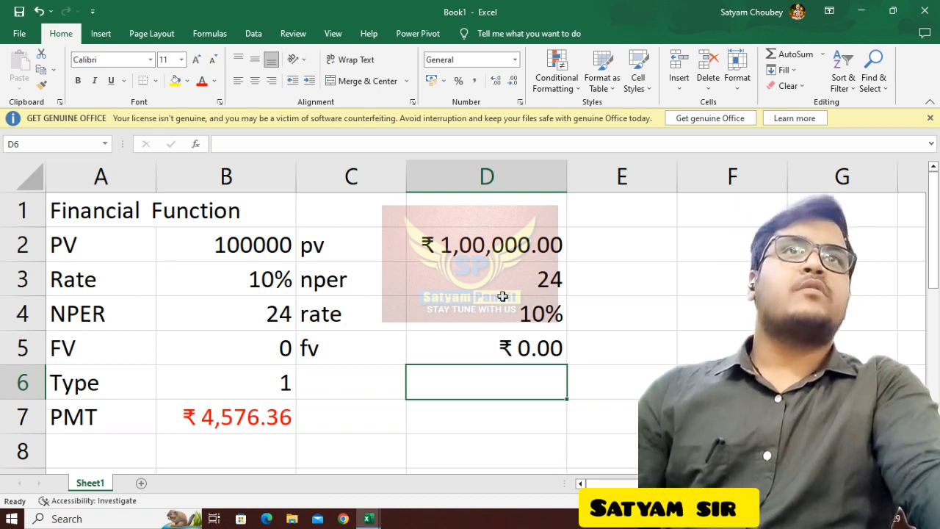
{"action": "left_click", "coordinate": [241, 423]}
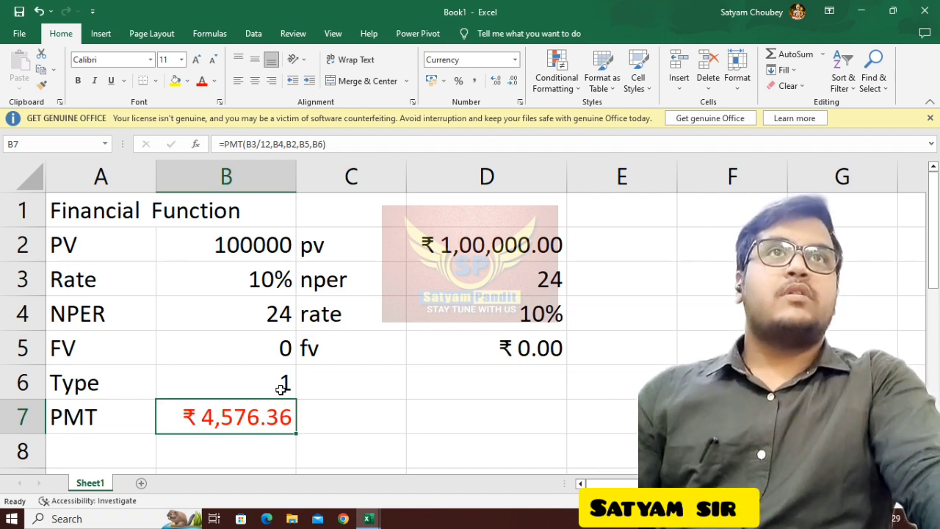
{"action": "left_click", "coordinate": [250, 309]}
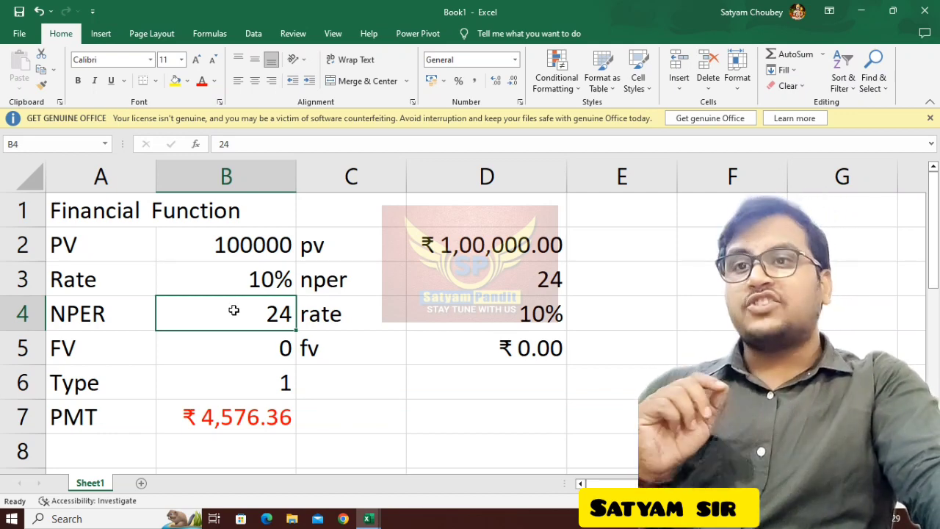
{"action": "left_click", "coordinate": [254, 280]}
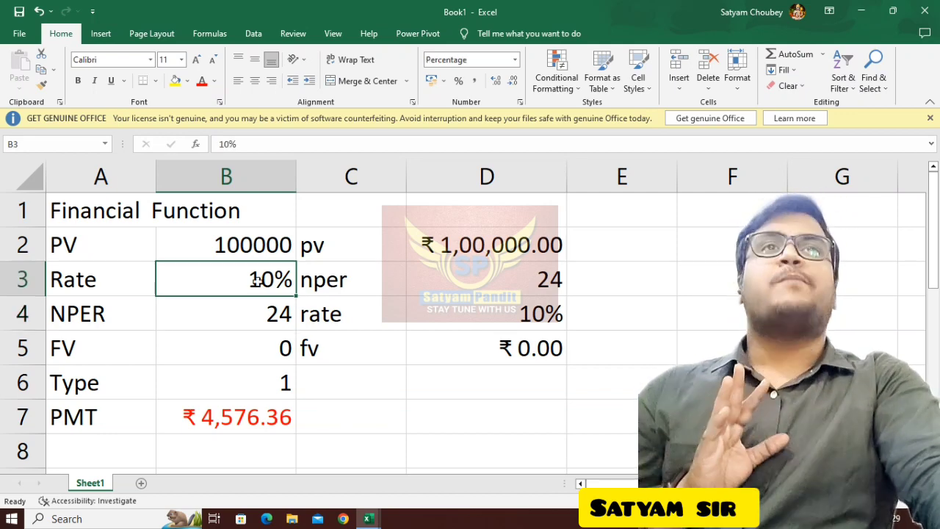
Step: Calculate a payment in D6 from the undivided annual rate with the formula =pmt(B3,B4,B2,B5,B6)
{"action": "left_click", "coordinate": [431, 395]}
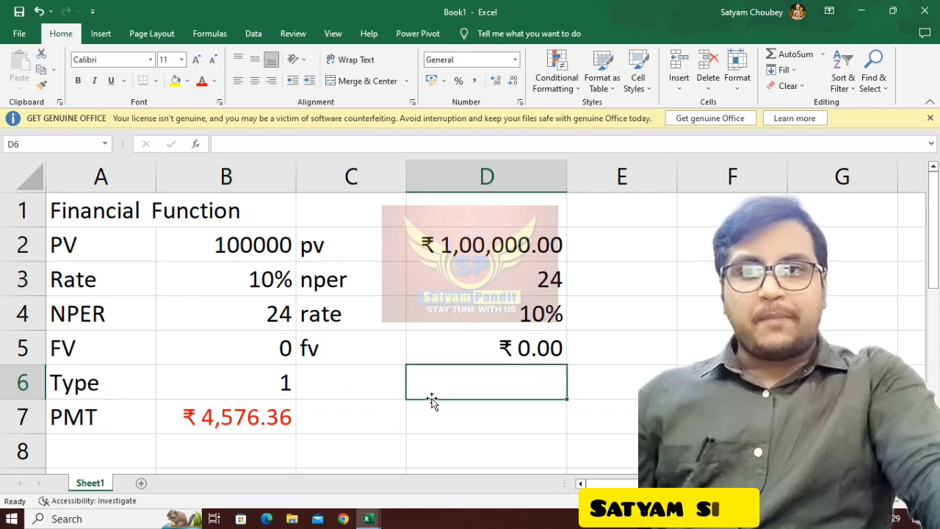
{"action": "type", "text": "=opm"}
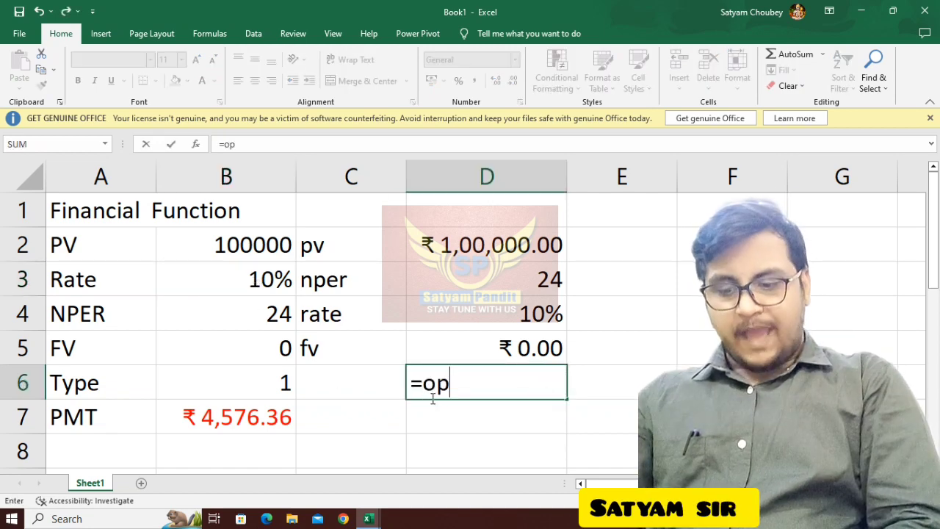
{"action": "key", "text": "BackSpace"}
{"action": "key", "text": "BackSpace"}
{"action": "key", "text": "BackSpace"}
{"action": "type", "text": "pmt("}
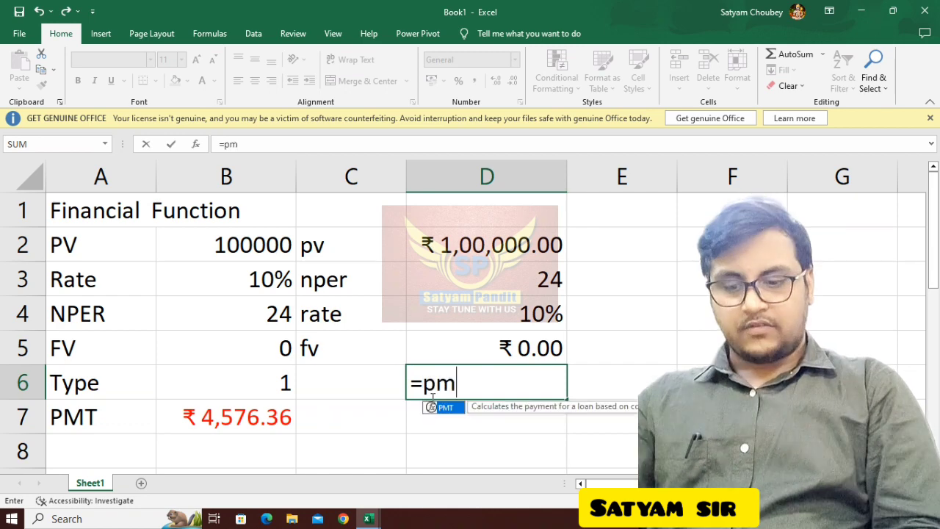
{"action": "left_click", "coordinate": [228, 282]}
{"action": "type", "text": ","}
{"action": "left_click", "coordinate": [266, 307]}
{"action": "type", "text": ","}
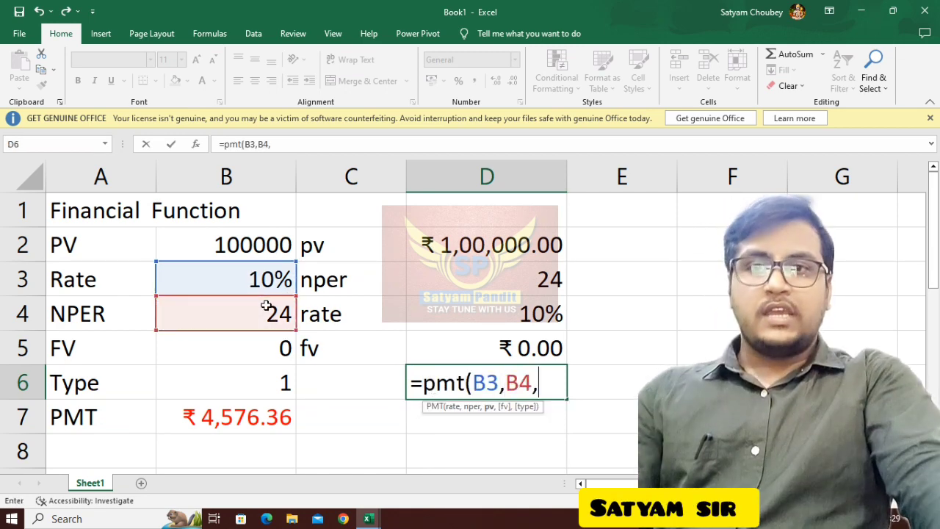
{"action": "left_click", "coordinate": [243, 240]}
{"action": "type", "text": ","}
{"action": "left_click", "coordinate": [238, 345]}
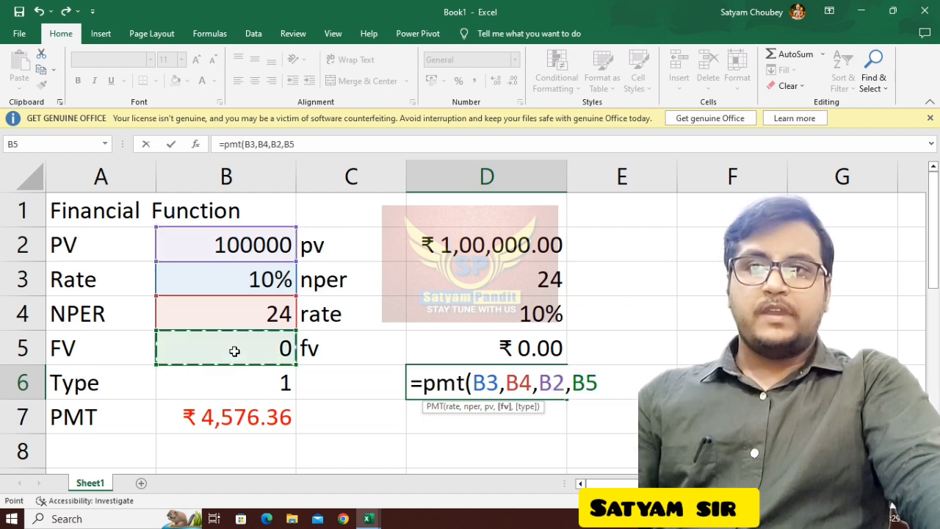
{"action": "type", "text": ","}
{"action": "left_click", "coordinate": [278, 377]}
{"action": "key", "text": "Return"}
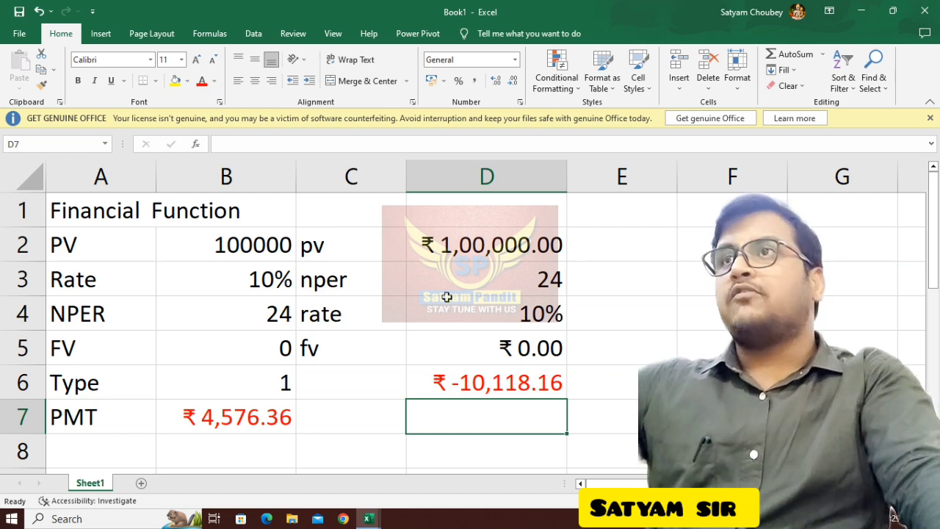
Step: Try the present value formula in D2 without dividing the rate by 12, =PV(B3,B4,B7,B5,B6), and undo the change
{"action": "double_click", "coordinate": [521, 243]}
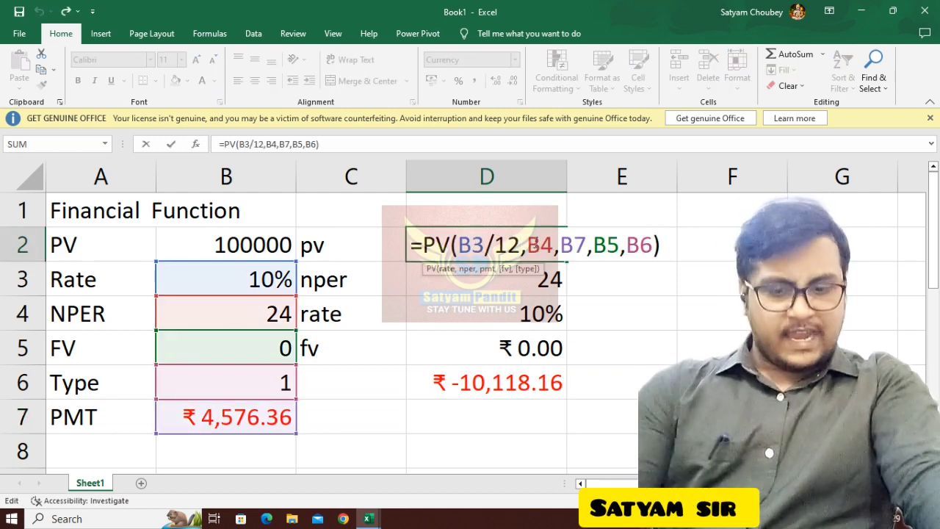
{"action": "key", "text": "BackSpace"}
{"action": "key", "text": "BackSpace"}
{"action": "key", "text": "BackSpace"}
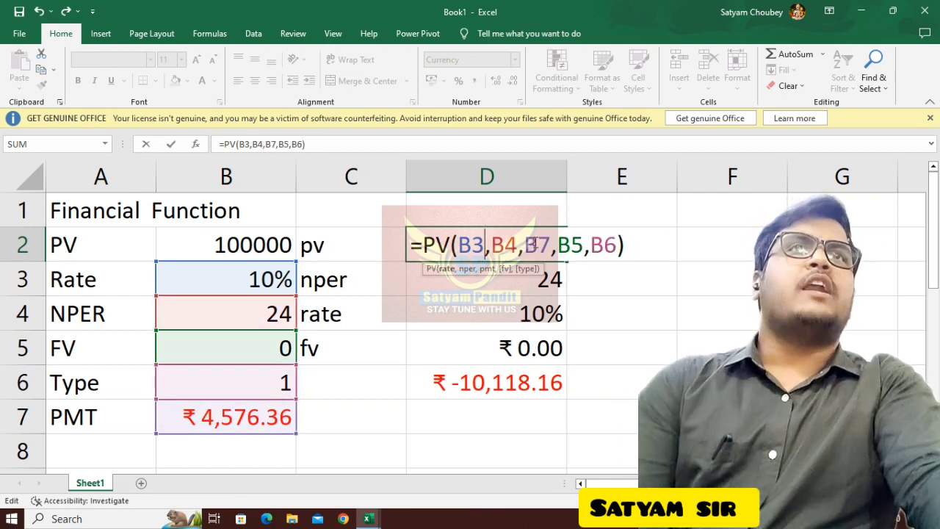
{"action": "key", "text": "Return"}
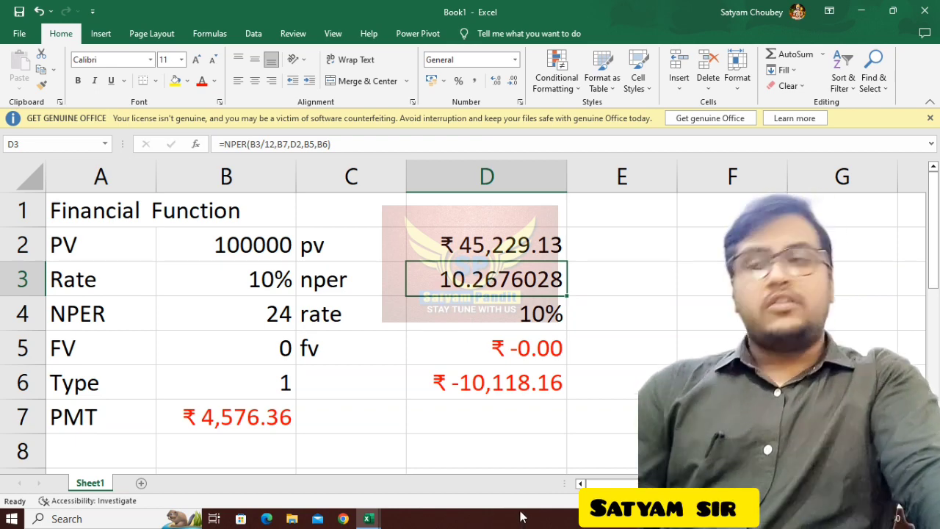
{"action": "key", "text": "ctrl+z"}
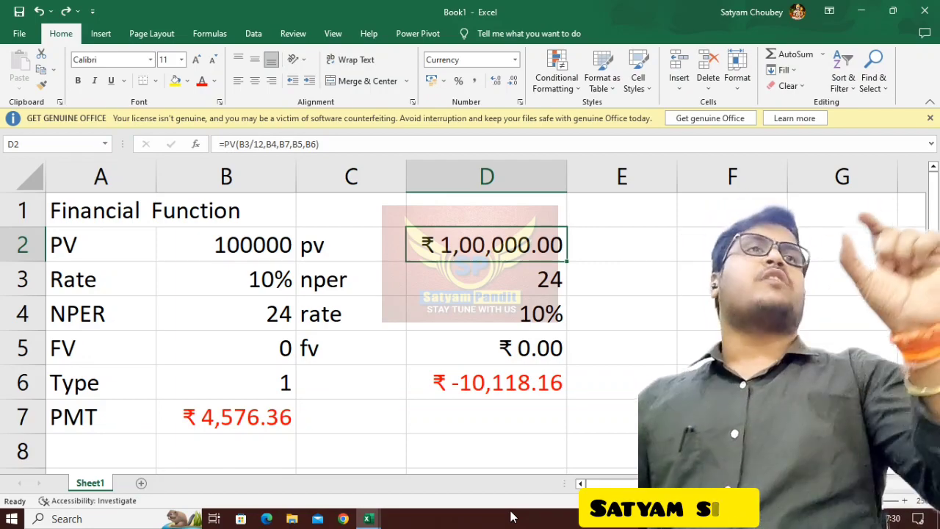